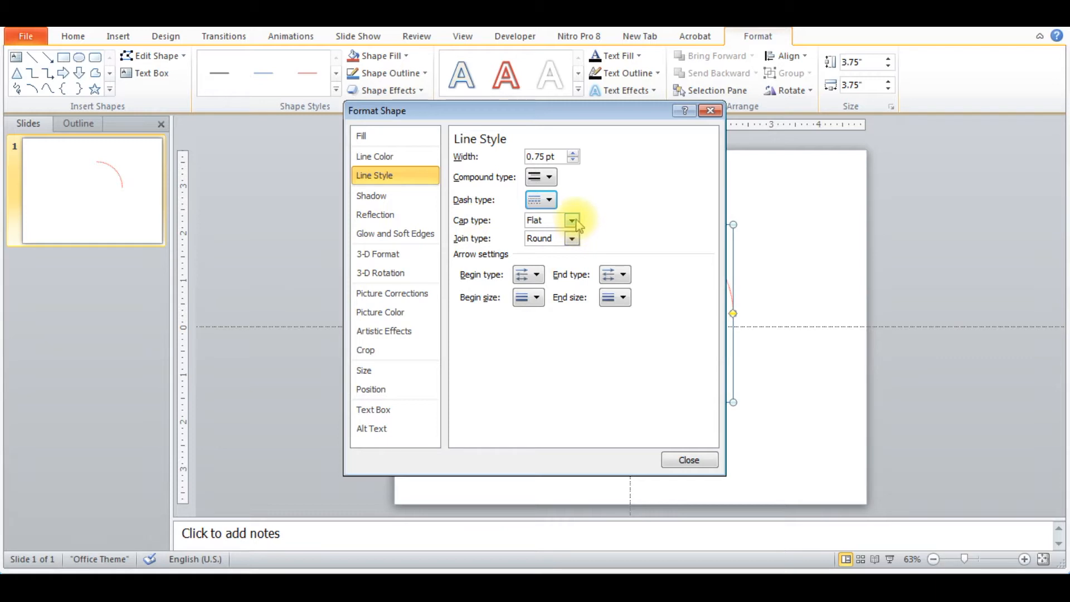
Give the arc's dotted outline a Round cap type and a width of 12 pt.
{"action": "left_click", "coordinate": [572, 223]}
{"action": "left_click", "coordinate": [549, 255]}
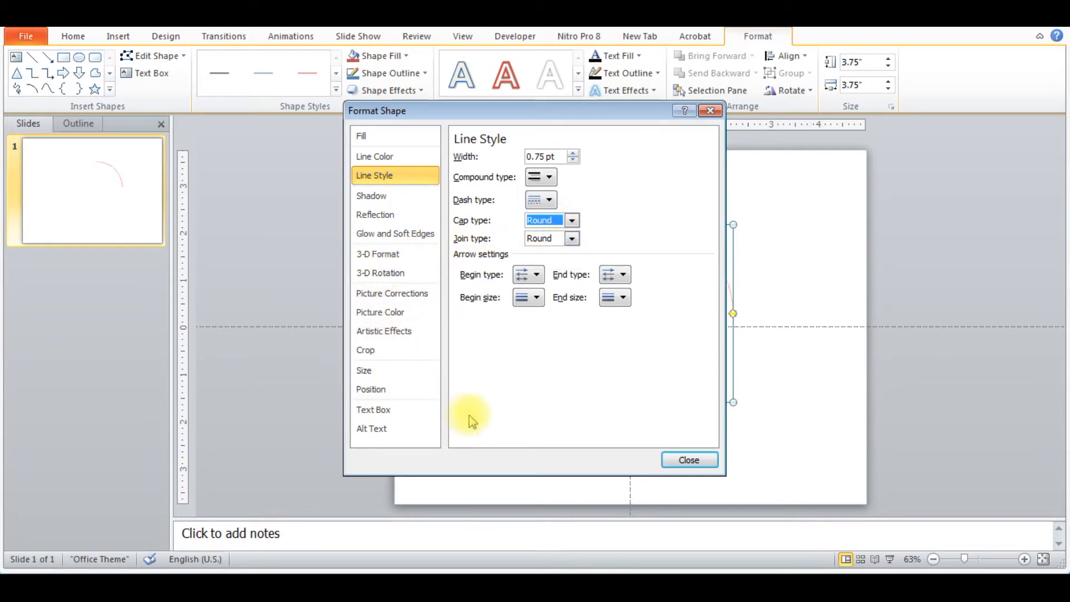
{"action": "left_click", "coordinate": [571, 153]}
{"action": "type", "text": "12"}
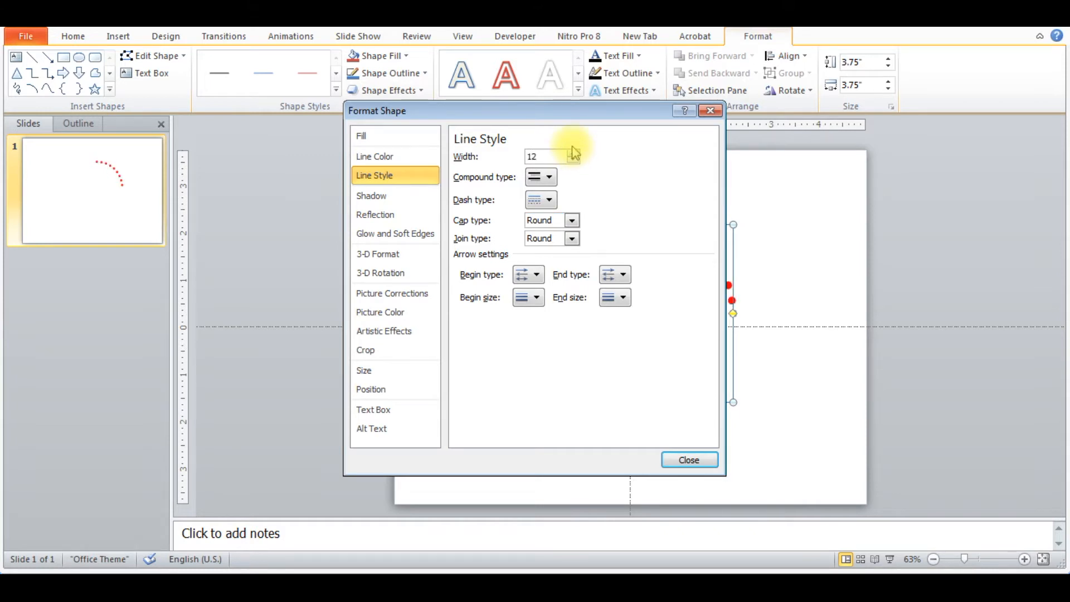
{"action": "left_click", "coordinate": [689, 461]}
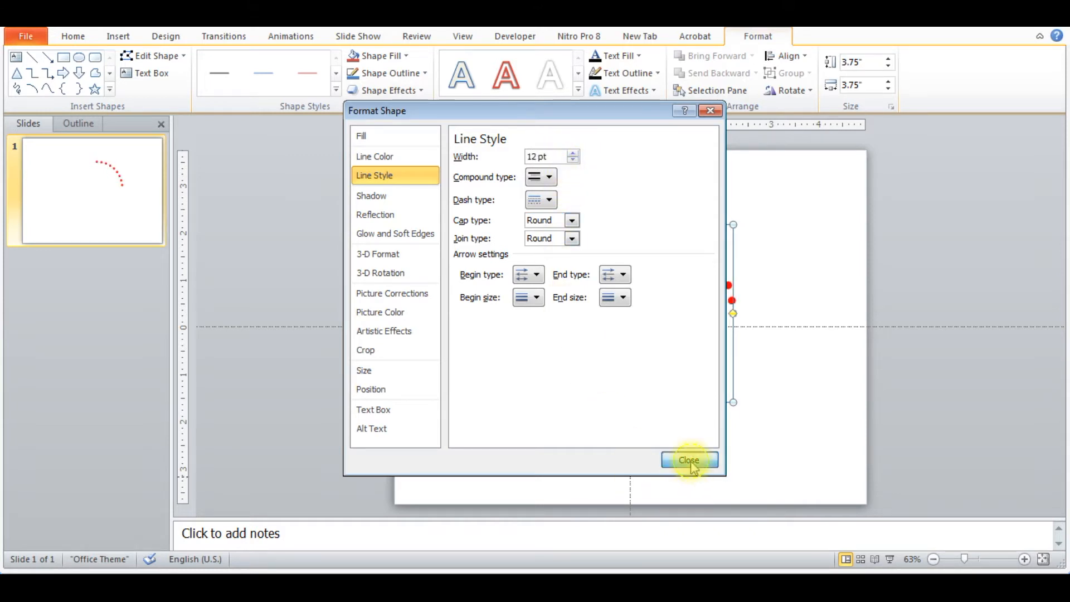
{"action": "left_click", "coordinate": [780, 279]}
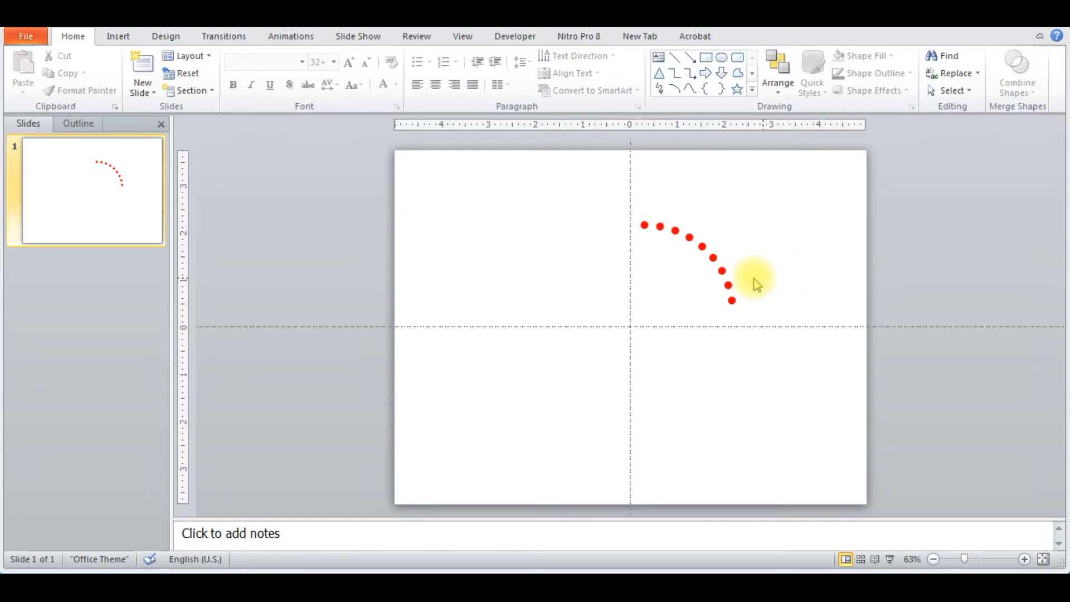
Duplicate the dotted arc, rotate the copy right 90°, and place it below the original to form the circle's right half.
{"action": "left_click", "coordinate": [726, 279]}
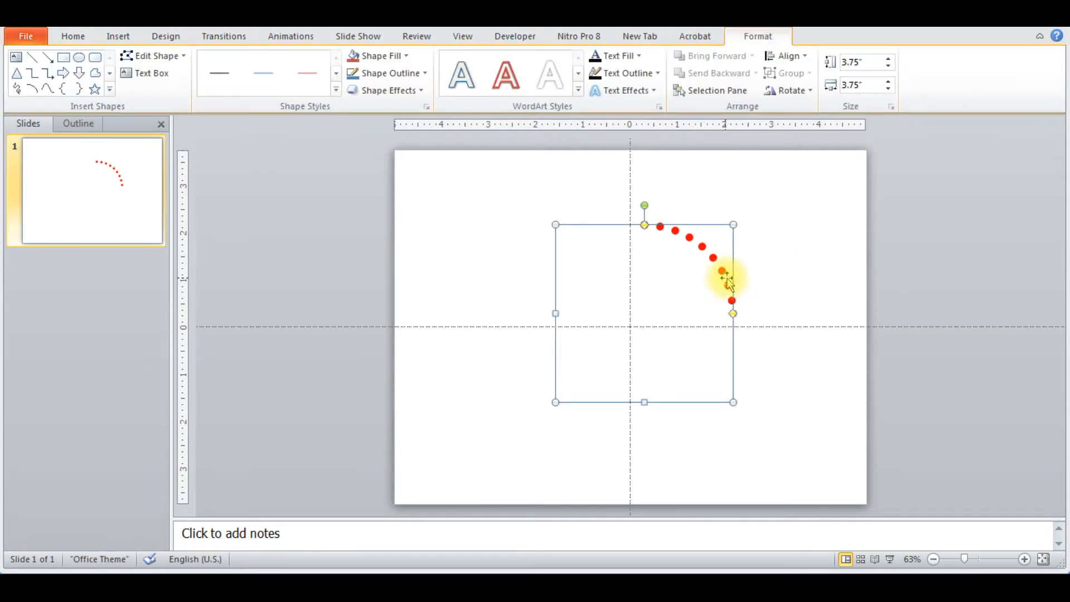
{"action": "left_click_drag", "start_coordinate": [728, 282], "coordinate": [775, 268]}
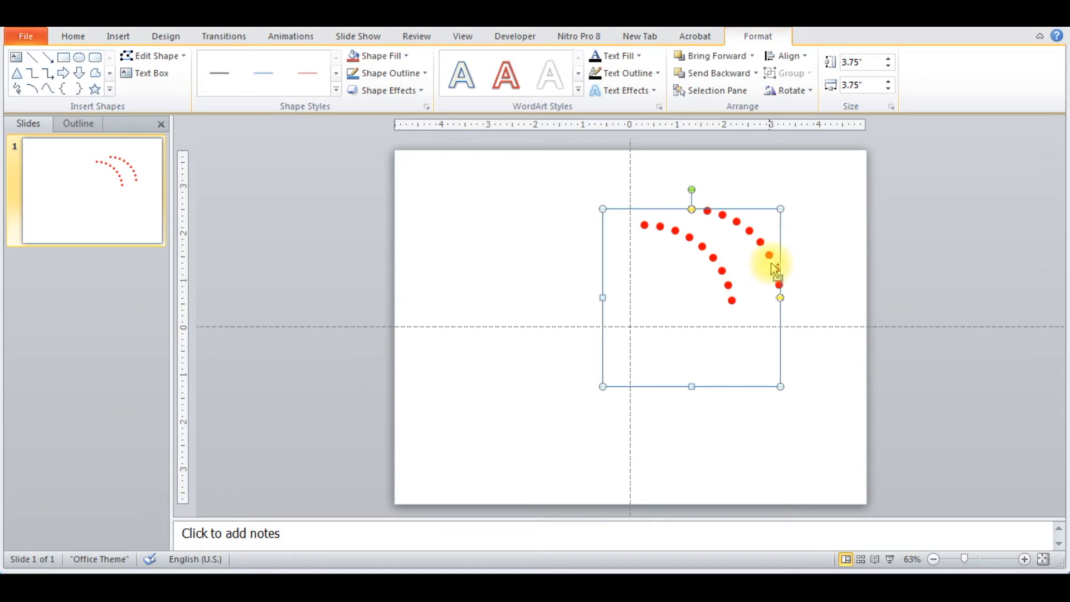
{"action": "double_click", "coordinate": [753, 37]}
{"action": "double_click", "coordinate": [753, 37]}
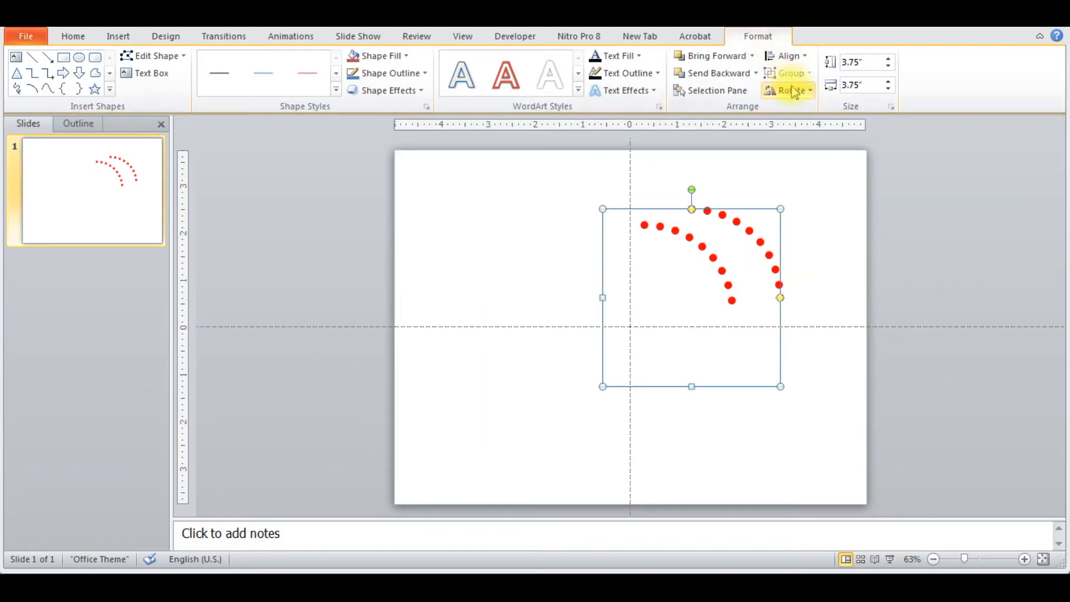
{"action": "left_click", "coordinate": [813, 95]}
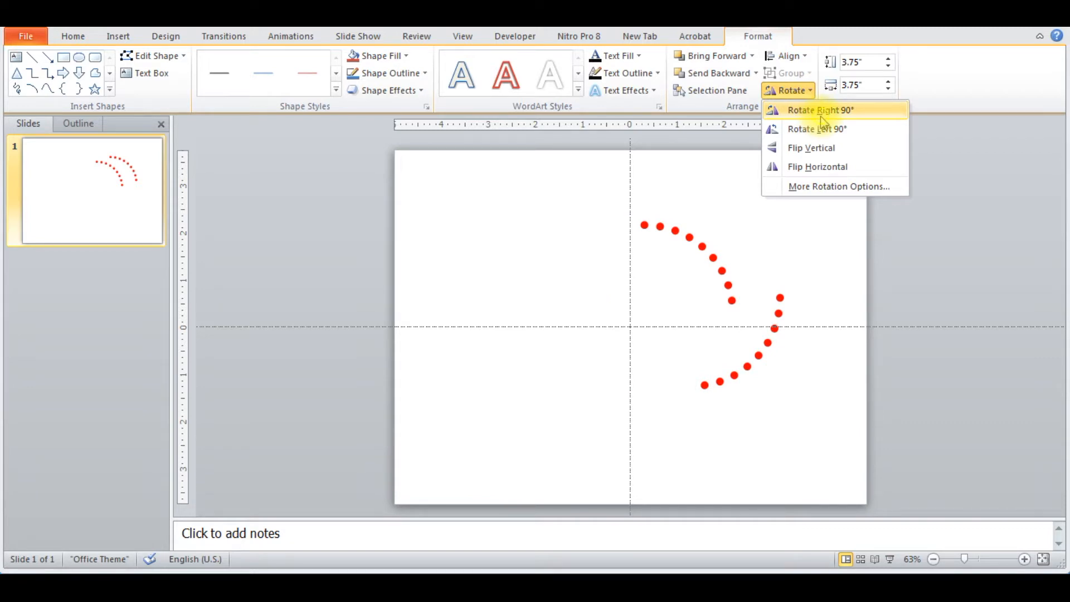
{"action": "left_click", "coordinate": [821, 112]}
{"action": "left_click_drag", "start_coordinate": [766, 348], "coordinate": [718, 382]}
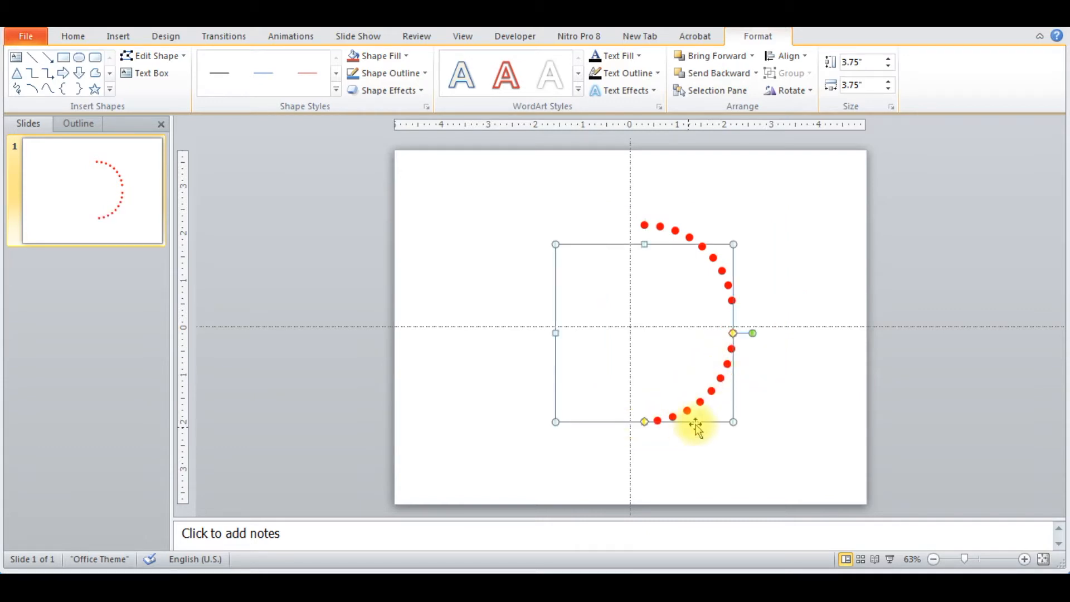
Duplicate the lower-right arc and rotate the copy right 90° to make the circle's lower-left quarter.
{"action": "key", "text": "ctrl+d"}
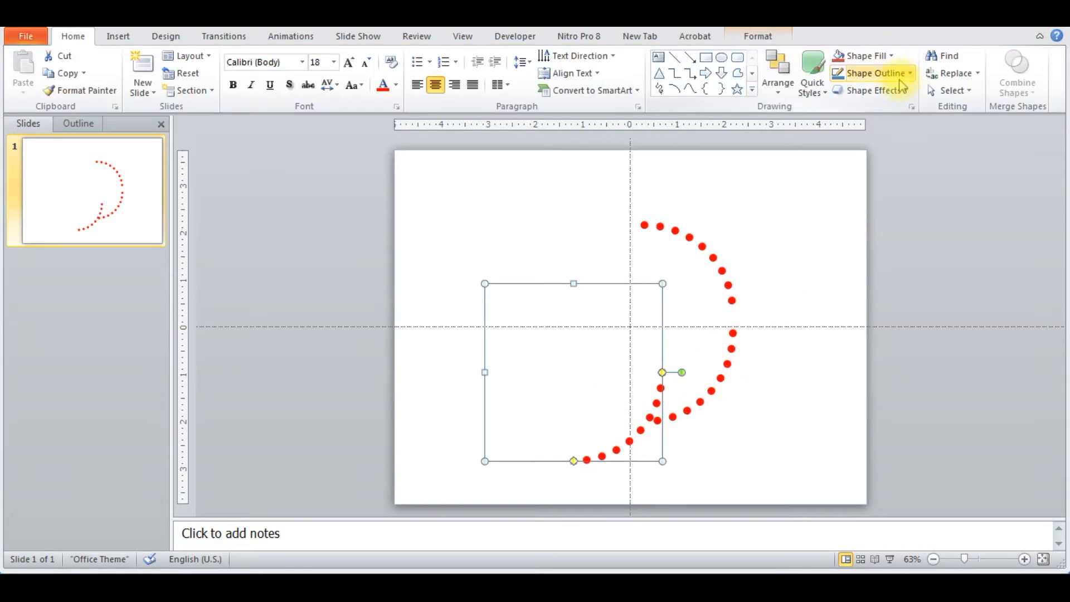
{"action": "left_click", "coordinate": [757, 37]}
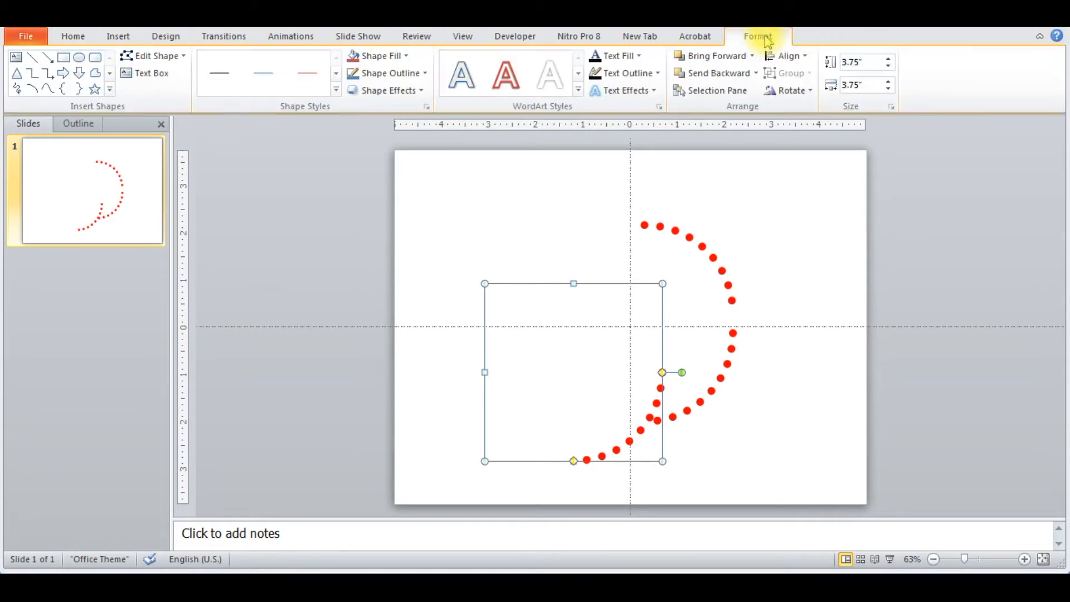
{"action": "left_click", "coordinate": [808, 92]}
{"action": "left_click", "coordinate": [809, 92]}
{"action": "left_click", "coordinate": [809, 92]}
{"action": "left_click", "coordinate": [814, 111]}
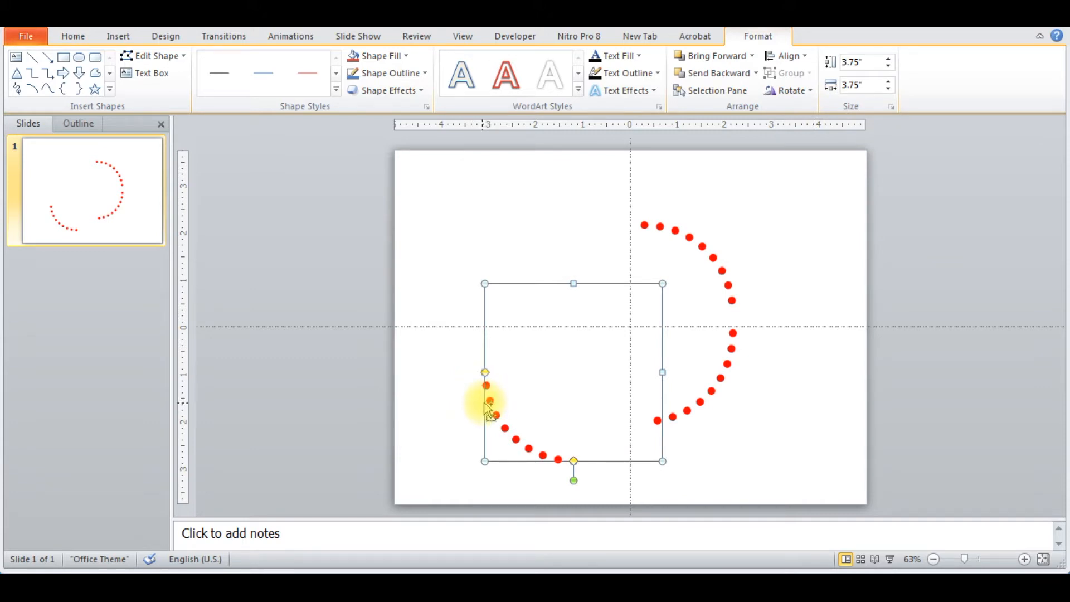
Copy the lower-left arc upward and rotate the copy right 90° to make the circle's upper-left quarter.
{"action": "left_click_drag", "start_coordinate": [500, 408], "coordinate": [490, 306]}
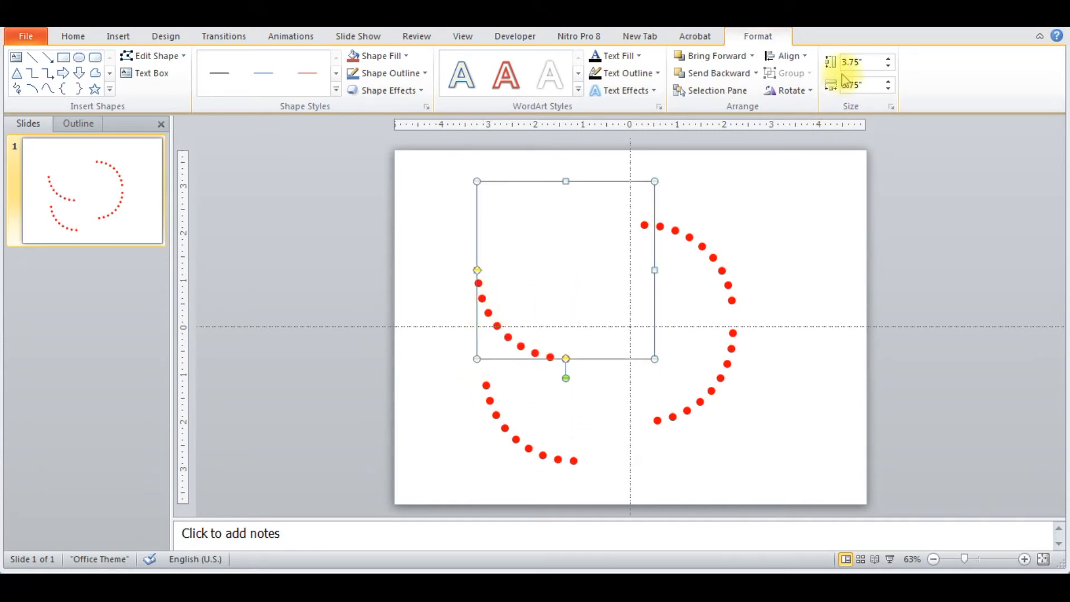
{"action": "left_click", "coordinate": [808, 92]}
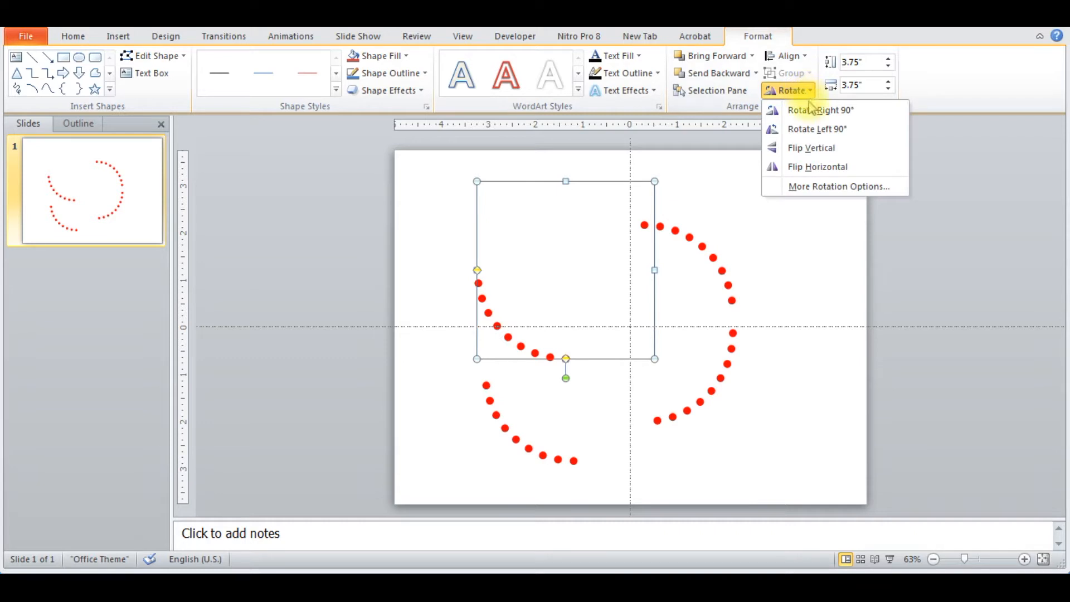
{"action": "left_click", "coordinate": [812, 114]}
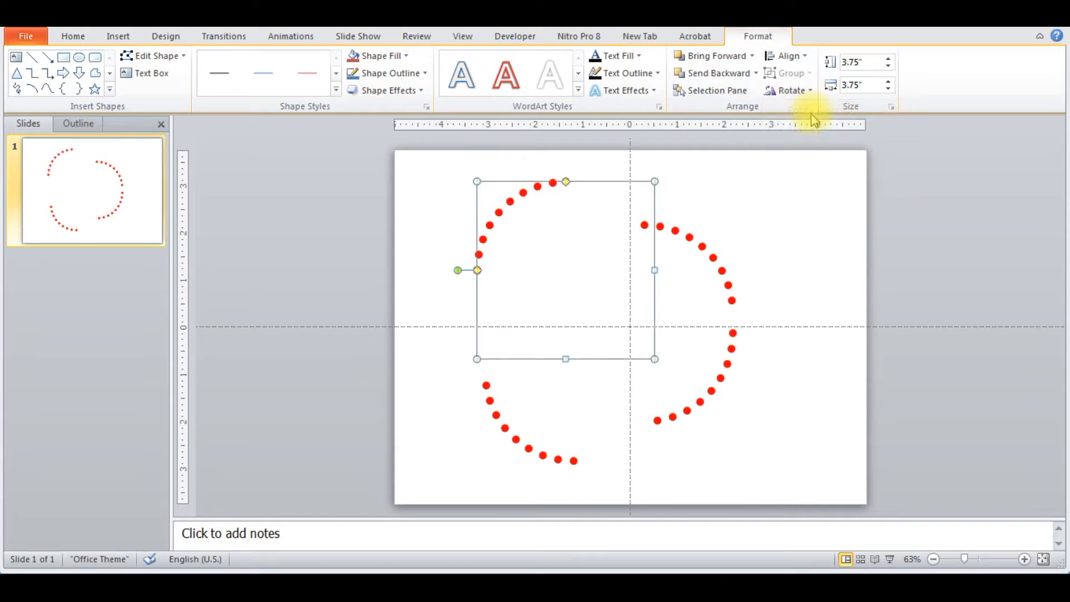
Align all four dotted arcs with one another by center and middle so they form a full circle.
{"action": "left_click", "coordinate": [724, 266], "text": "shift"}
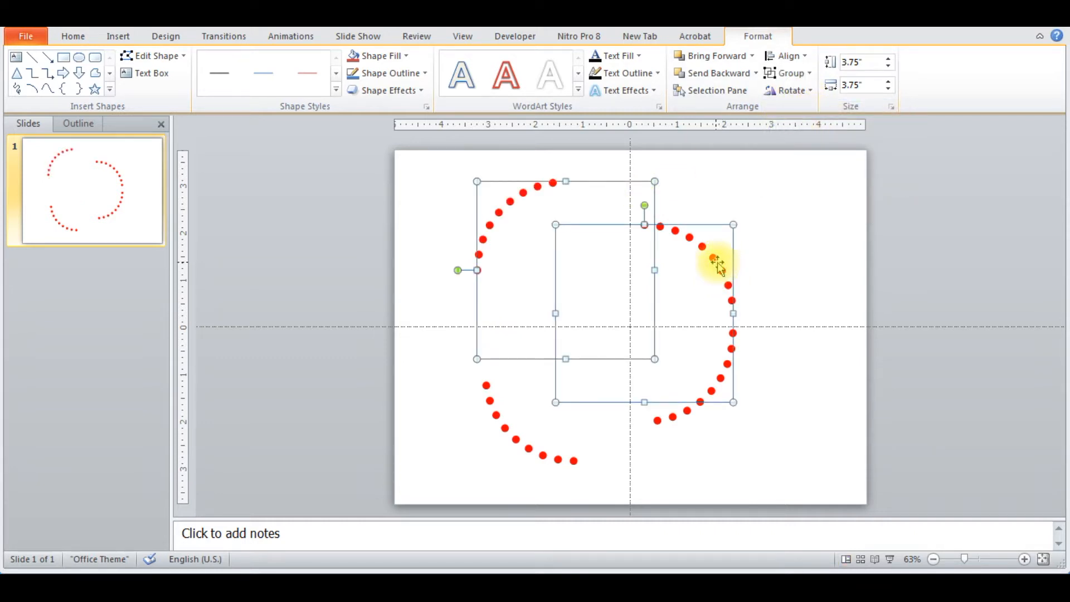
{"action": "left_click", "coordinate": [712, 392], "text": "shift"}
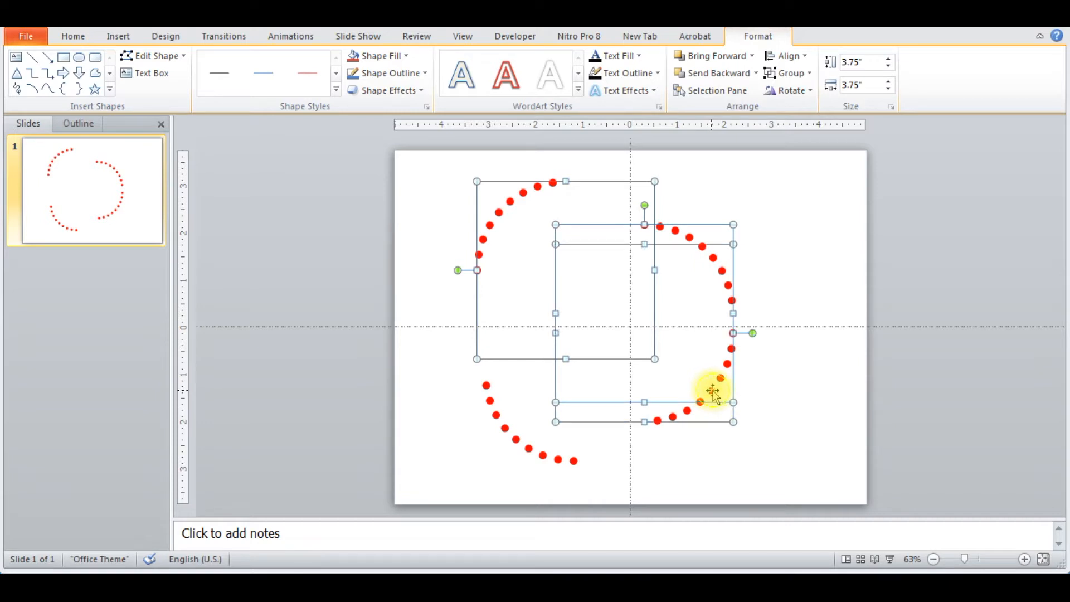
{"action": "left_click", "coordinate": [510, 440], "text": "shift"}
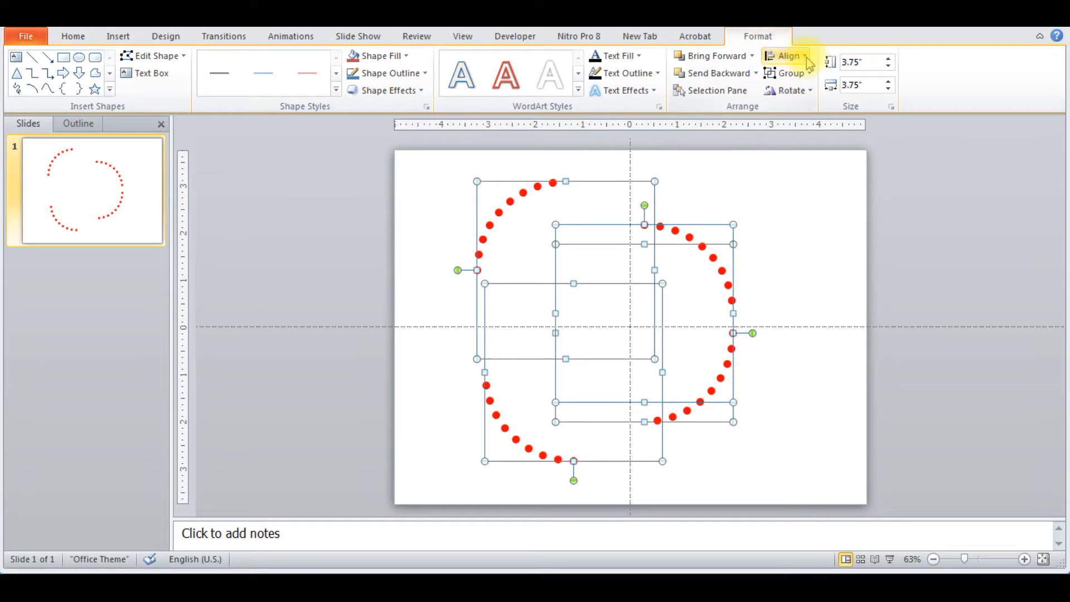
{"action": "left_click", "coordinate": [786, 56]}
{"action": "left_click", "coordinate": [807, 89]}
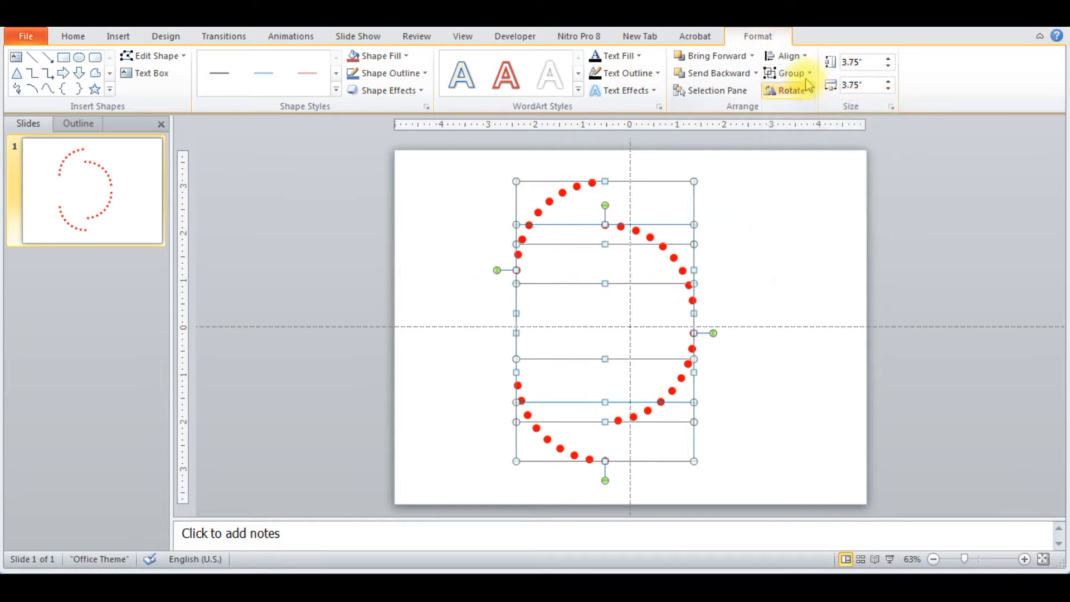
{"action": "left_click", "coordinate": [786, 55]}
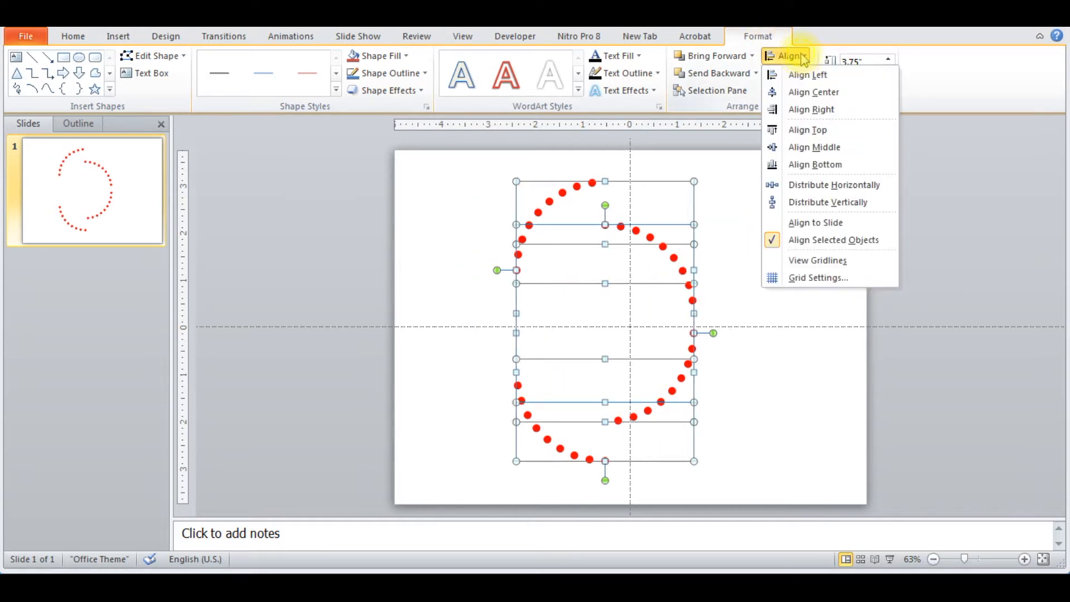
{"action": "left_click", "coordinate": [806, 148]}
{"action": "left_click", "coordinate": [745, 343]}
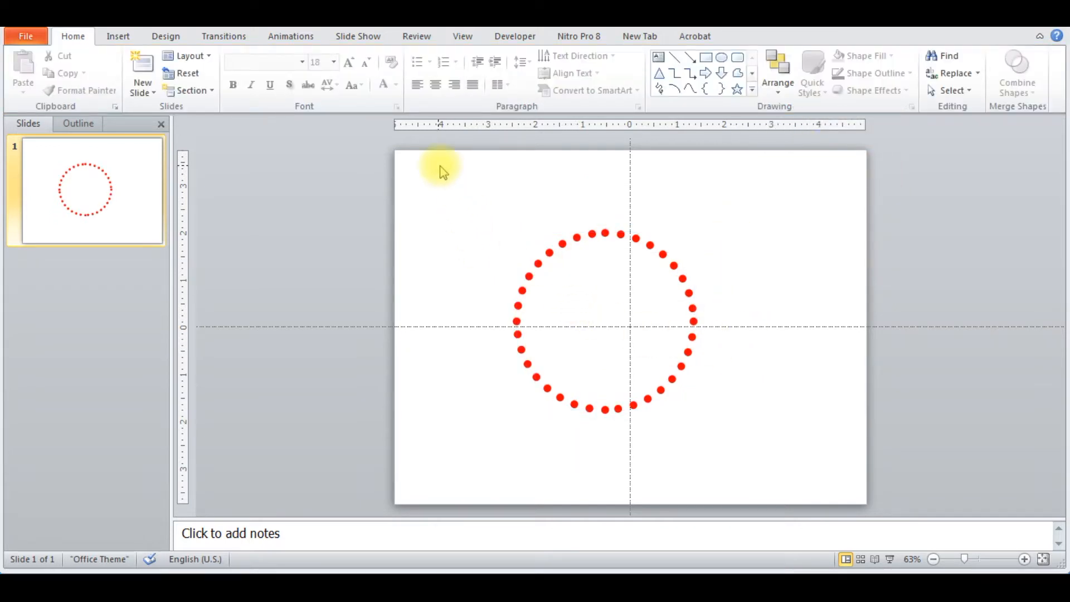
Select all four arcs of the circle and nudge them right onto the slide's vertical center guide.
{"action": "left_click_drag", "start_coordinate": [432, 158], "coordinate": [773, 486]}
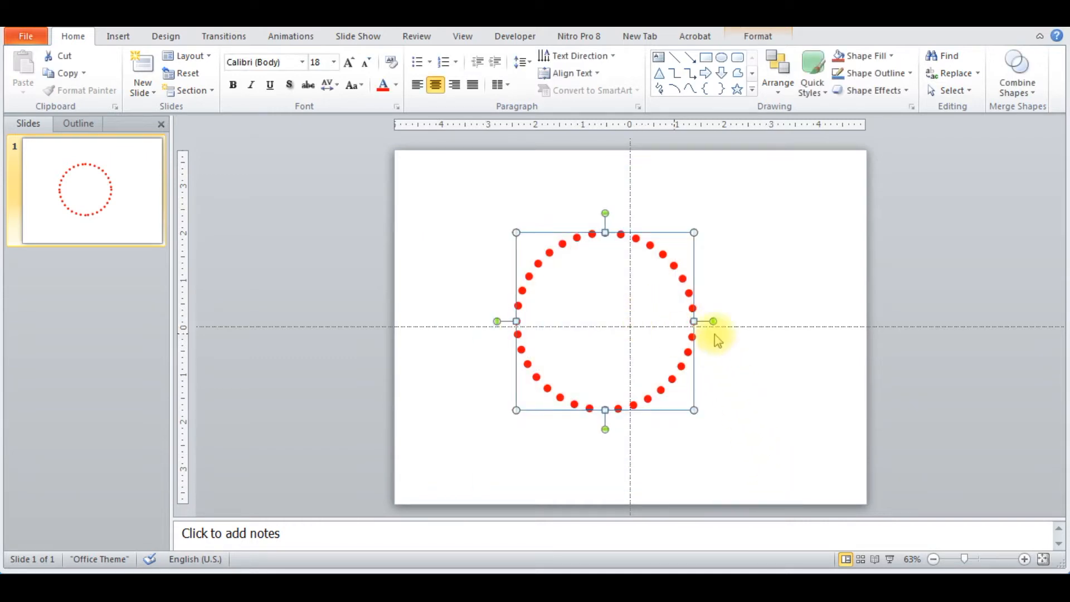
{"action": "key", "text": "Right"}
{"action": "key", "text": "Right"}
{"action": "key", "text": "Right"}
{"action": "key", "text": "Right"}
{"action": "key", "text": "Right"}
{"action": "key", "text": "Right"}
{"action": "left_click", "coordinate": [657, 390]}
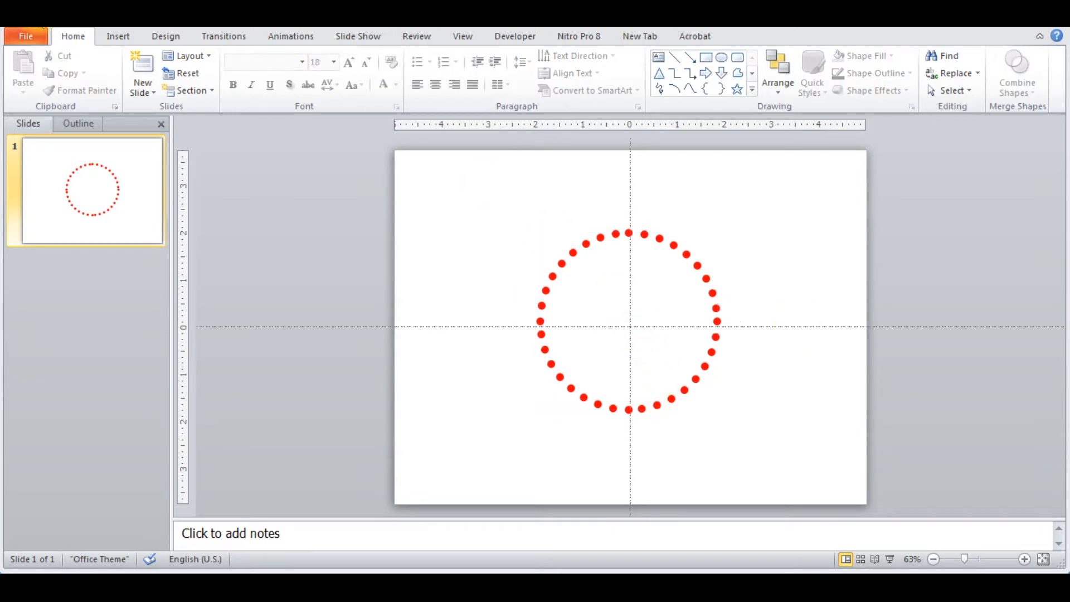
Apply the solid black background style to the slide.
{"action": "left_click", "coordinate": [166, 36]}
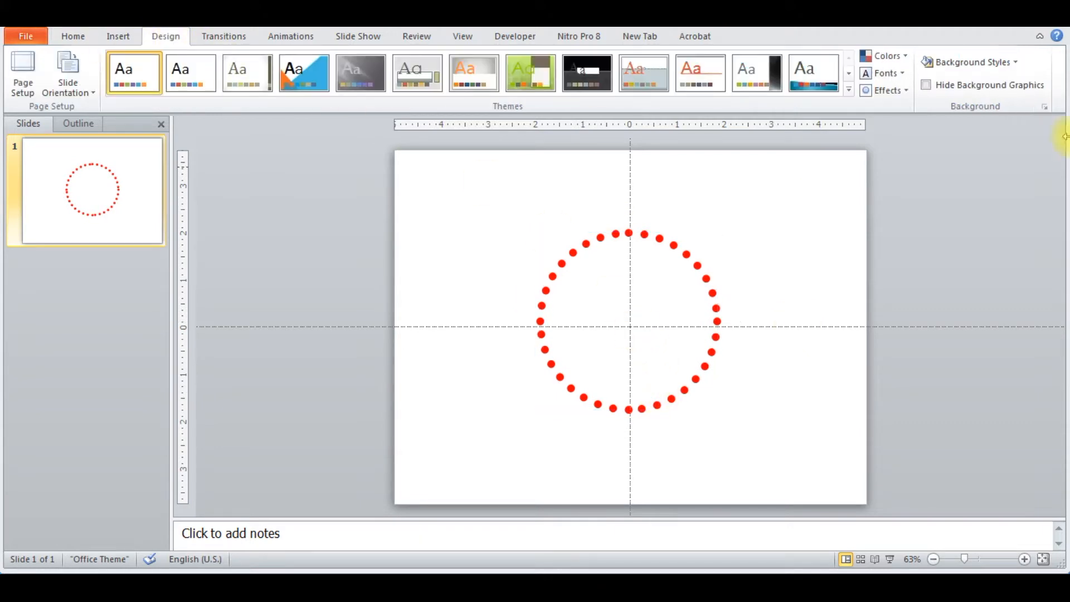
{"action": "left_click", "coordinate": [1021, 66]}
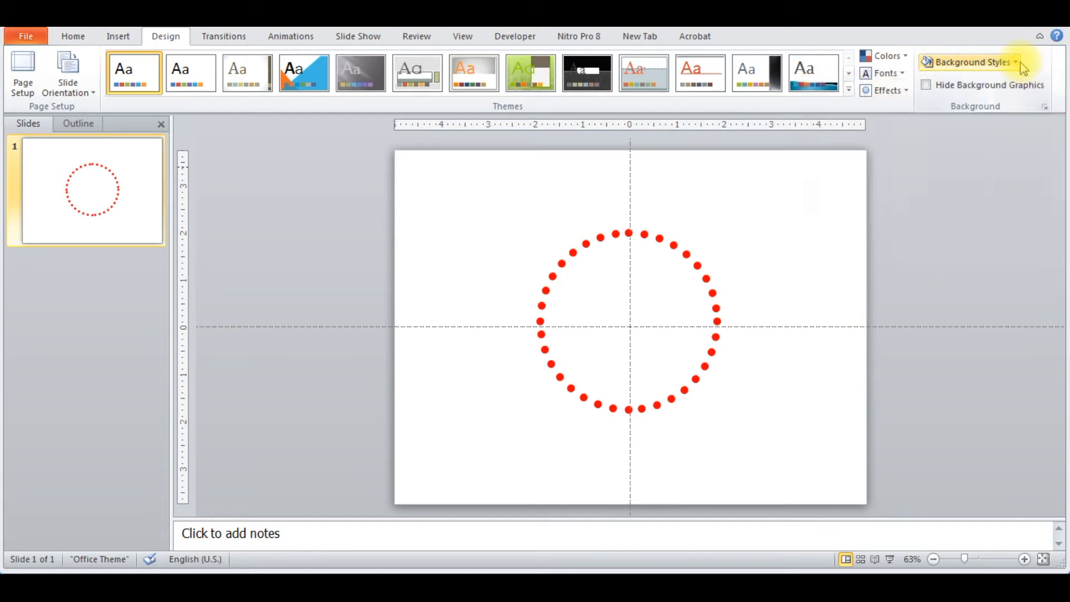
{"action": "left_click", "coordinate": [1022, 65]}
{"action": "left_click", "coordinate": [1024, 96]}
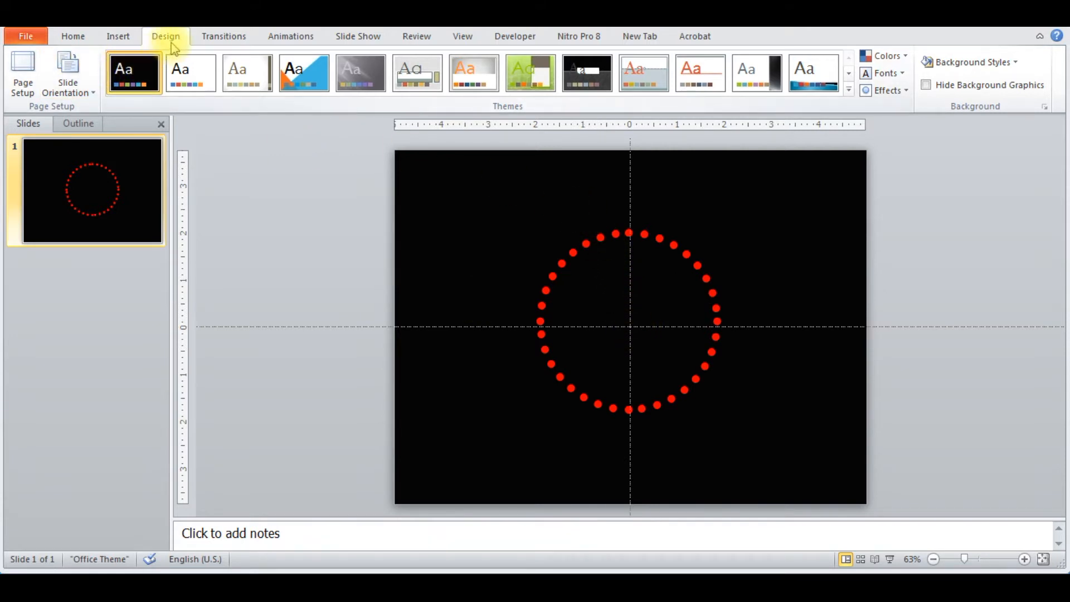
Insert an empty text box across the inside of the dotted circle.
{"action": "left_click", "coordinate": [120, 37]}
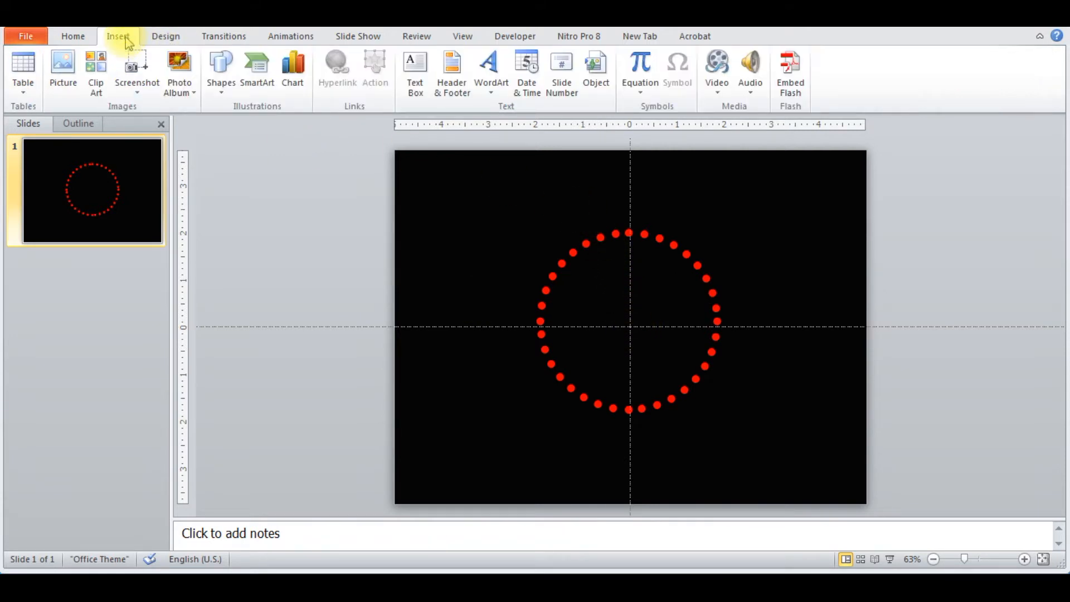
{"action": "left_click", "coordinate": [222, 84]}
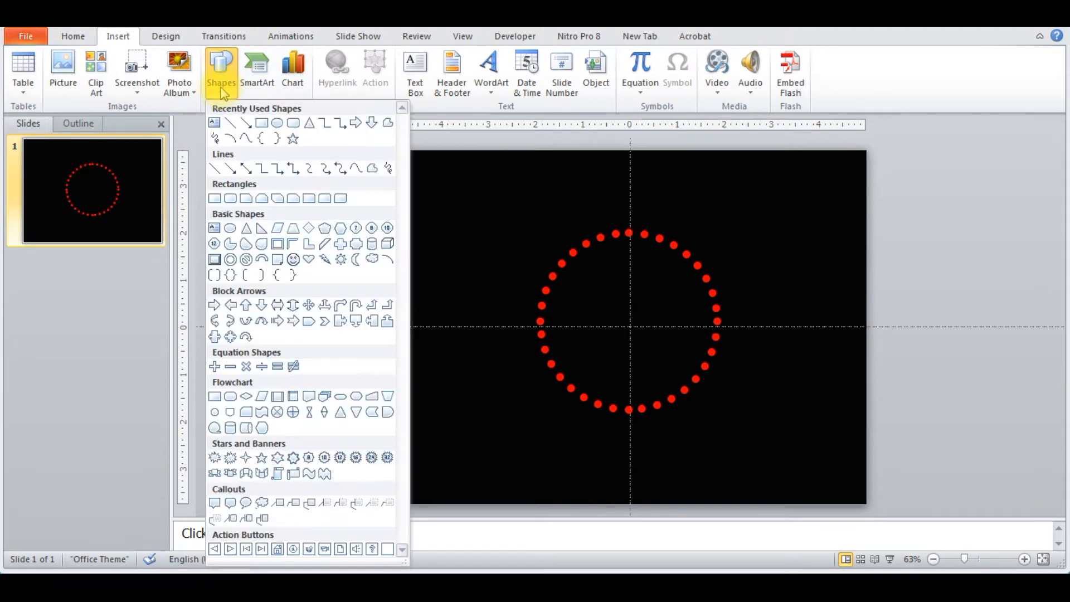
{"action": "left_click", "coordinate": [214, 124]}
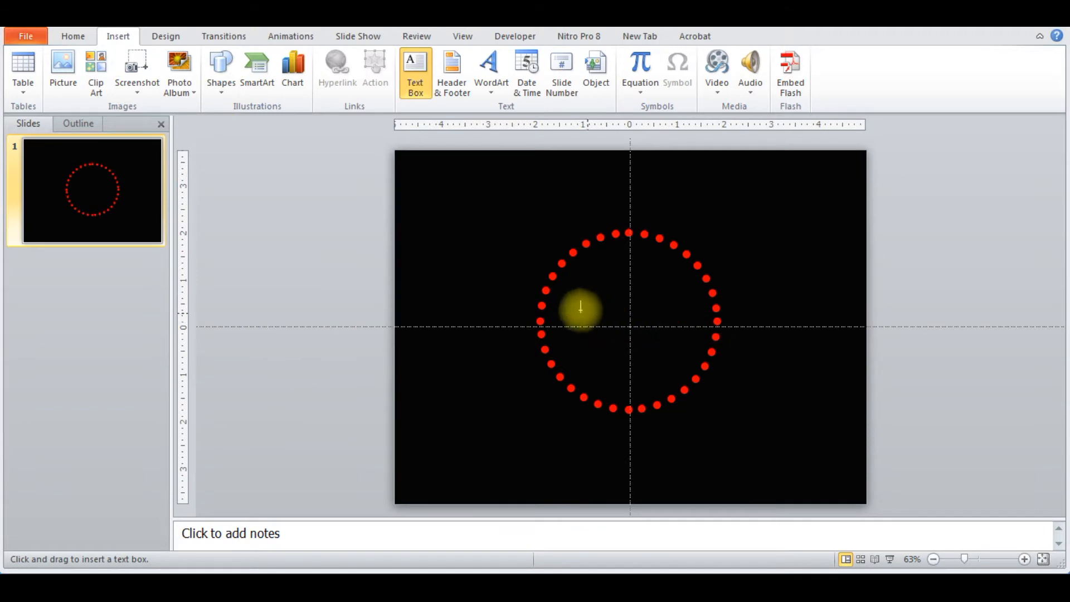
{"action": "left_click_drag", "start_coordinate": [565, 296], "coordinate": [627, 344]}
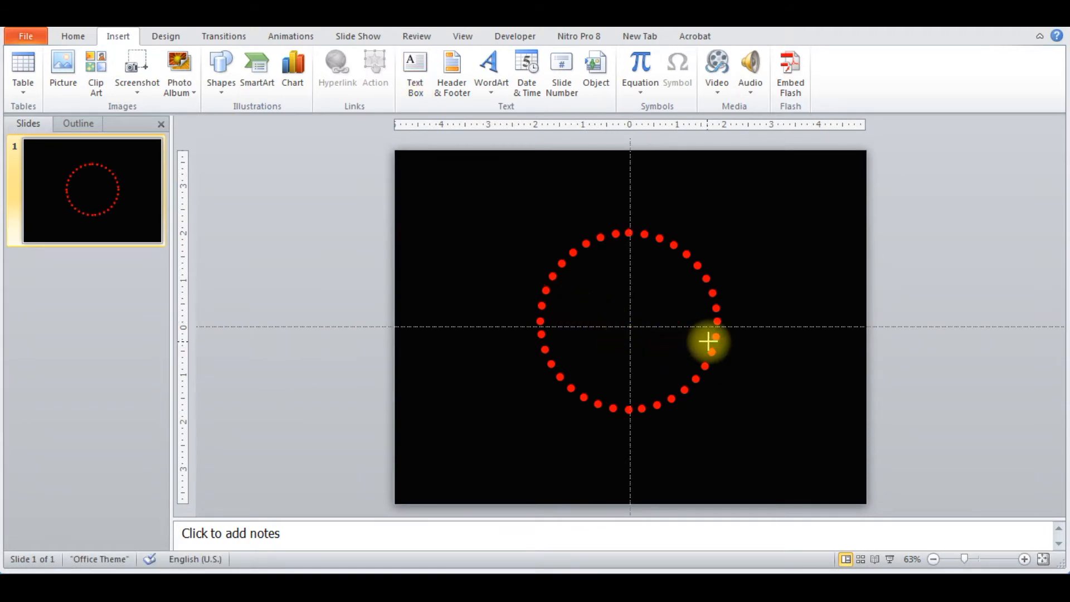
{"action": "left_click_drag", "start_coordinate": [707, 341], "coordinate": [708, 337]}
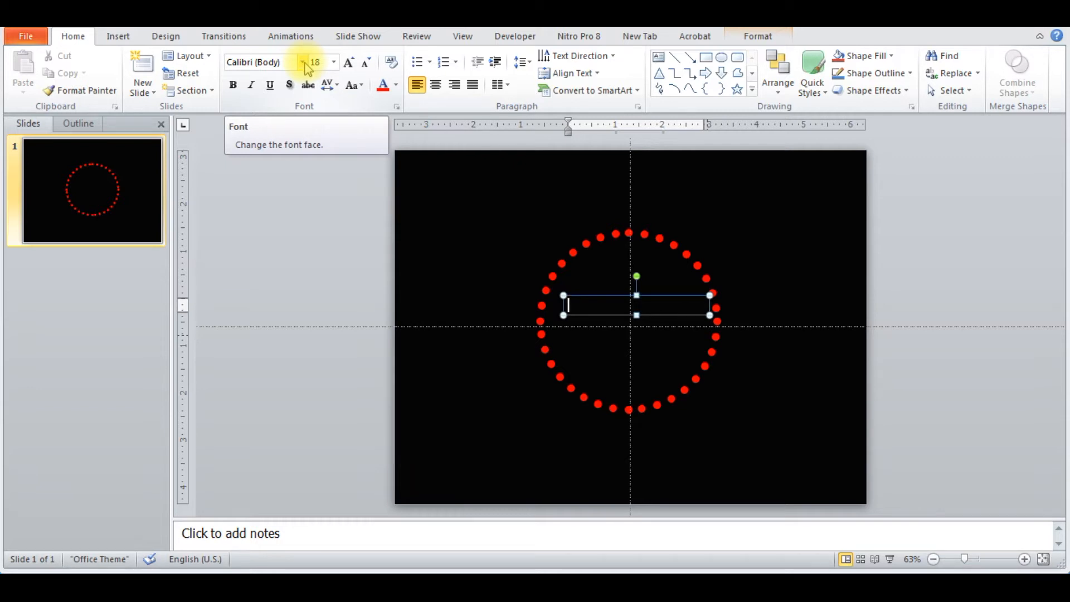
Set the text box's font to Adobe Fan Heiti Std B.
{"action": "left_click", "coordinate": [302, 63]}
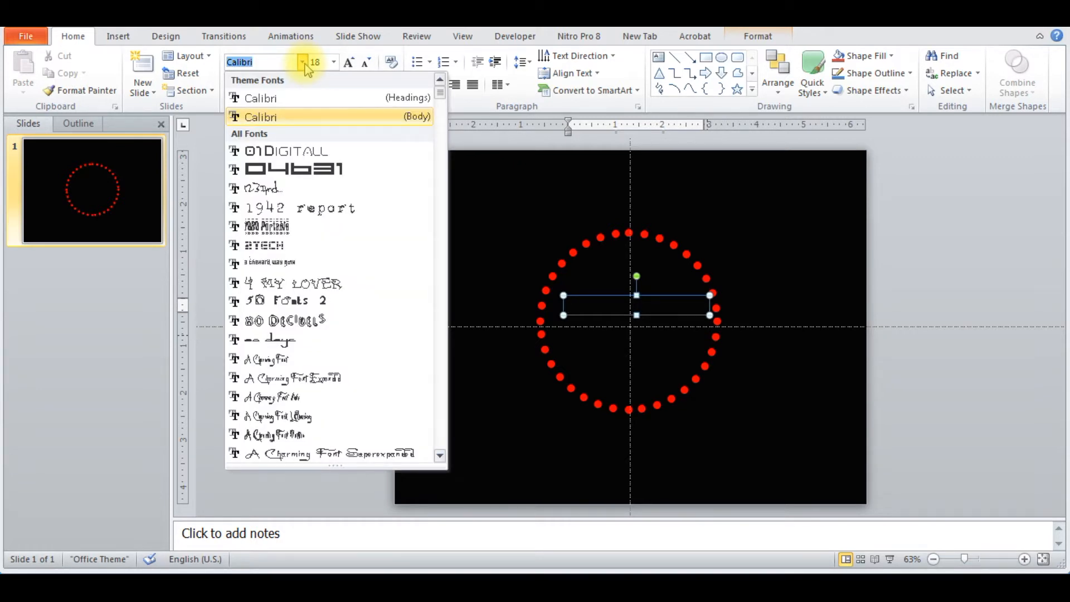
{"action": "type", "text": "Adobe Arabic"}
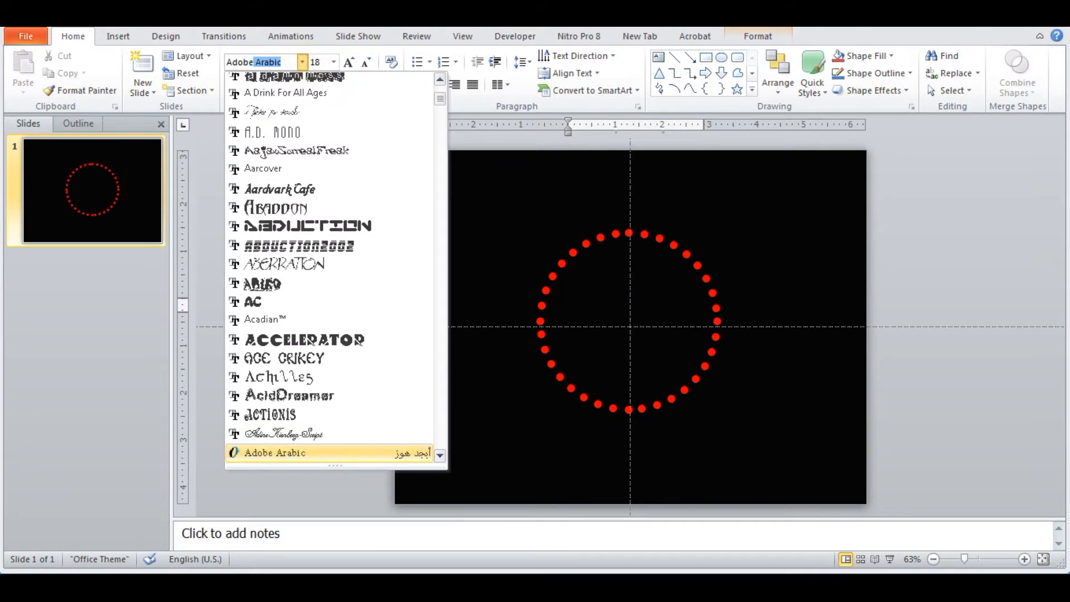
{"action": "left_click", "coordinate": [440, 455]}
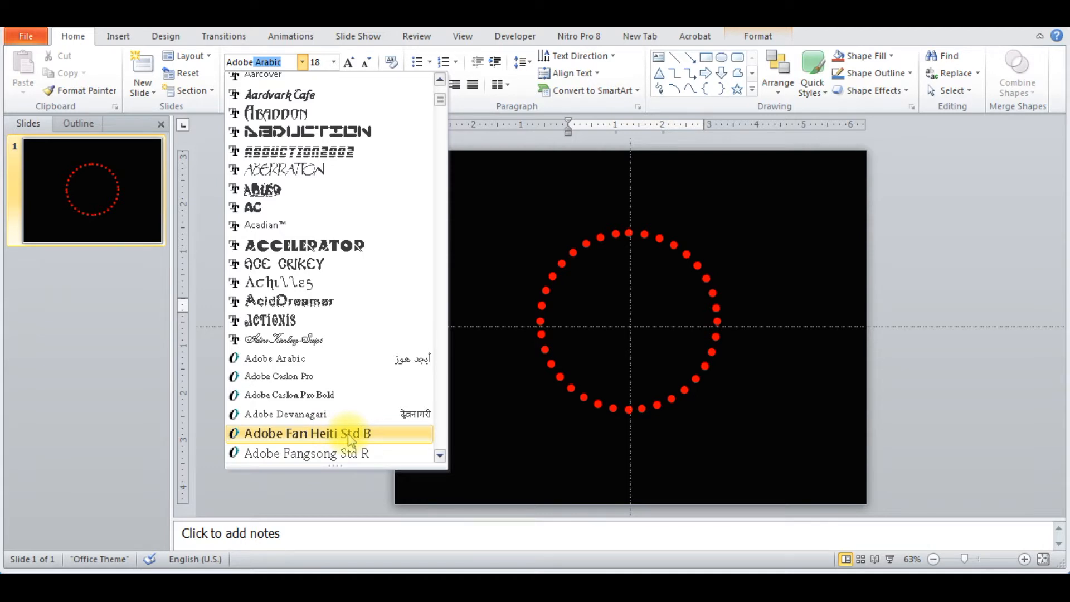
{"action": "left_click", "coordinate": [349, 434]}
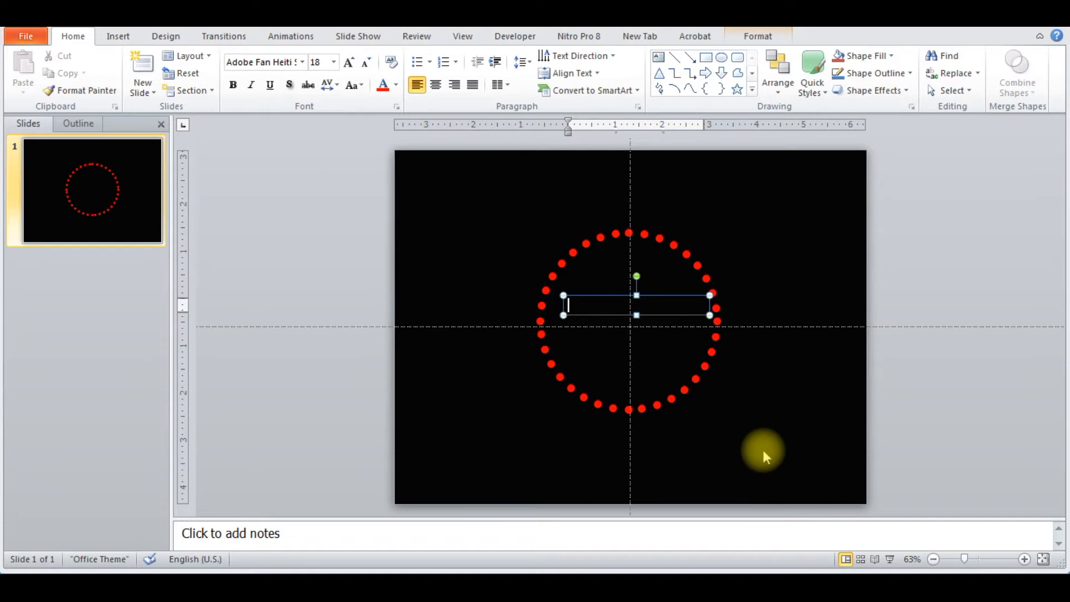
Enter TEXT... in the text box and select all of it.
{"action": "type", "text": "t"}
{"action": "key", "text": "shift+Left"}
{"action": "key", "text": "shift+Left"}
{"action": "key", "text": "shift+Left"}
{"action": "key", "text": "shift+Left"}
{"action": "key", "text": "shift+Left"}
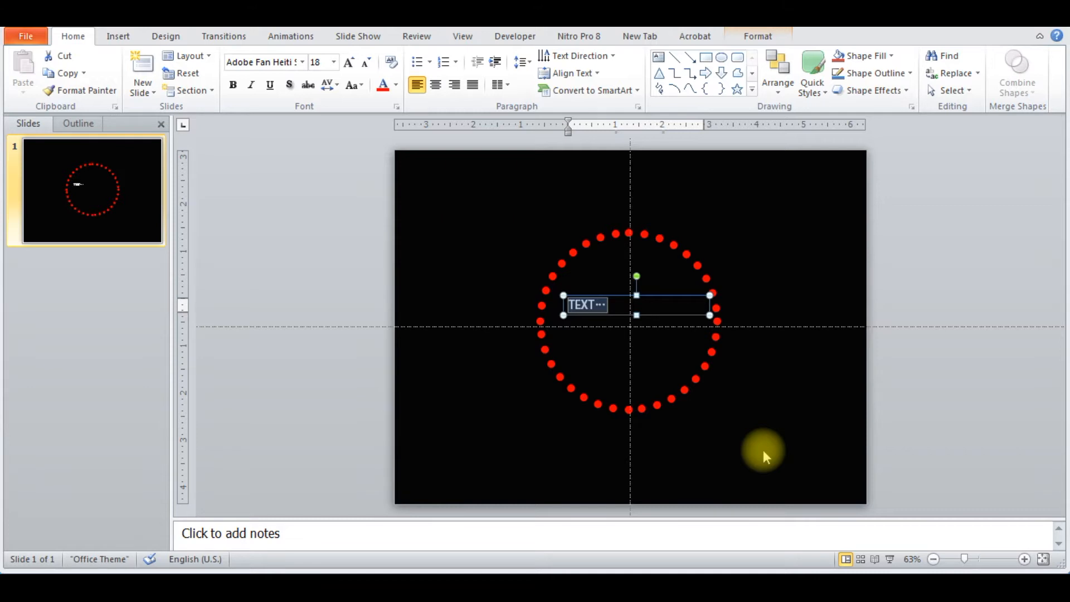
Enlarge the selected TEXT... to a font size of 60.
{"action": "key", "text": "ctrl+shift+period"}
{"action": "key", "text": "ctrl+shift+period"}
{"action": "key", "text": "ctrl+shift+period"}
{"action": "key", "text": "ctrl+shift+period"}
{"action": "key", "text": "ctrl+shift+period"}
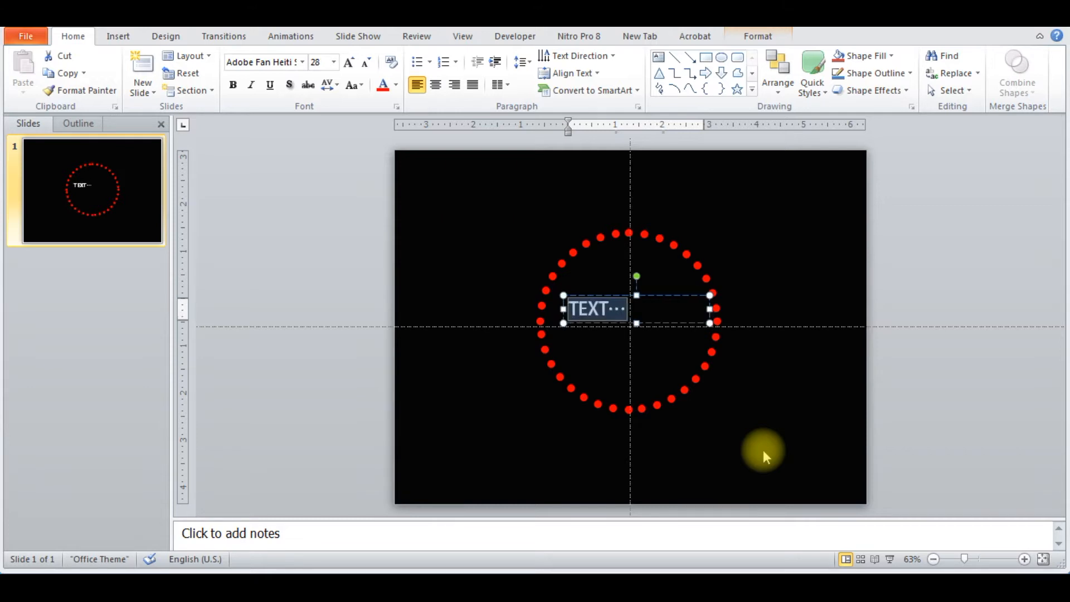
{"action": "key", "text": "ctrl+shift+period"}
{"action": "key", "text": "ctrl+shift+period"}
{"action": "key", "text": "ctrl+shift+period"}
{"action": "key", "text": "ctrl+shift+period"}
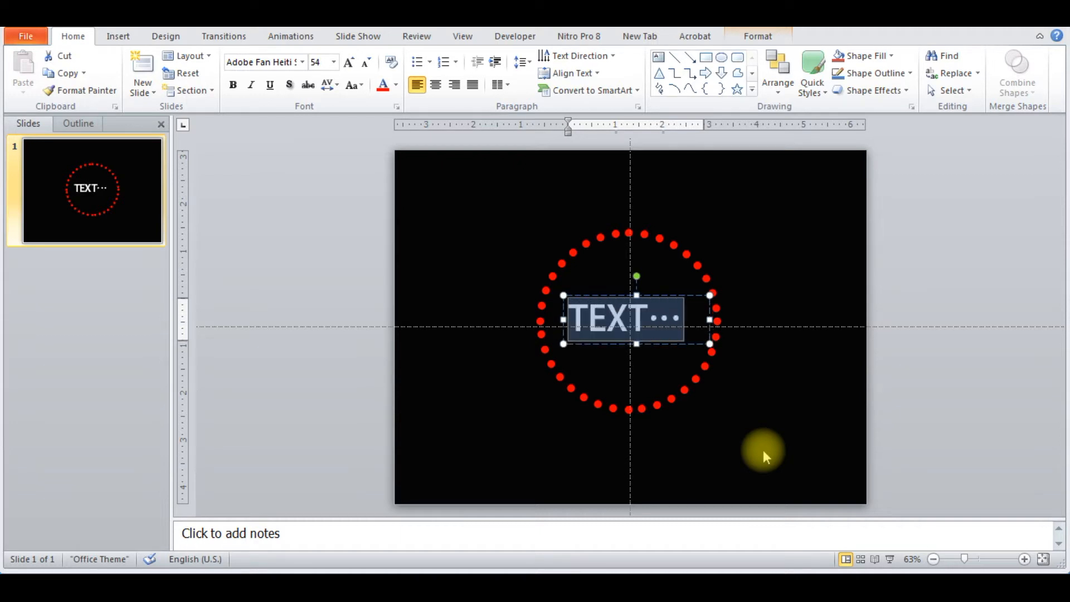
{"action": "key", "text": "ctrl+shift+period"}
{"action": "key", "text": "ctrl+shift+period"}
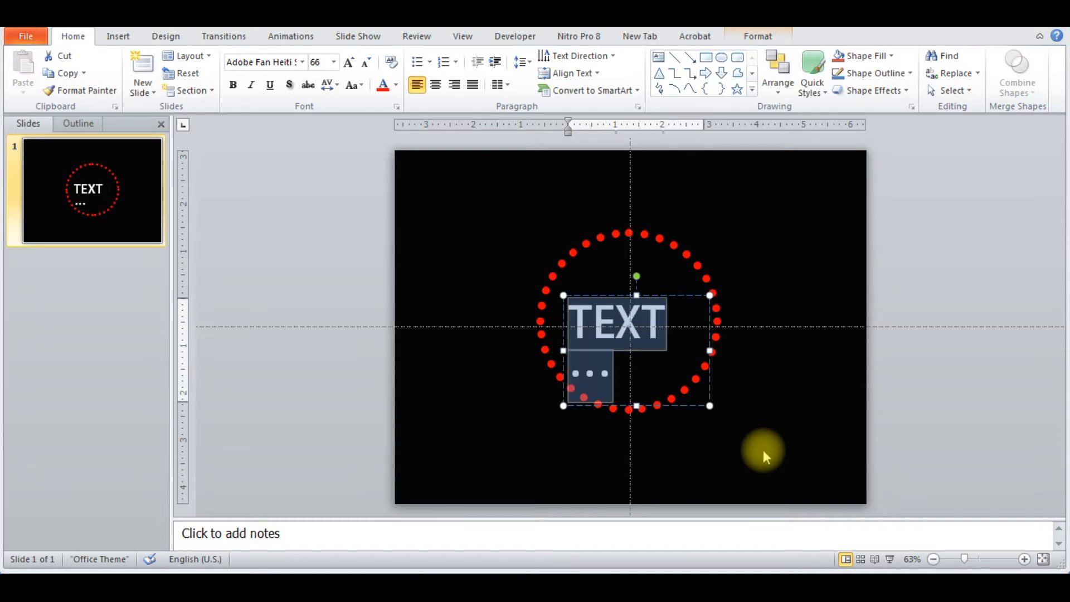
{"action": "key", "text": "ctrl+shift+comma"}
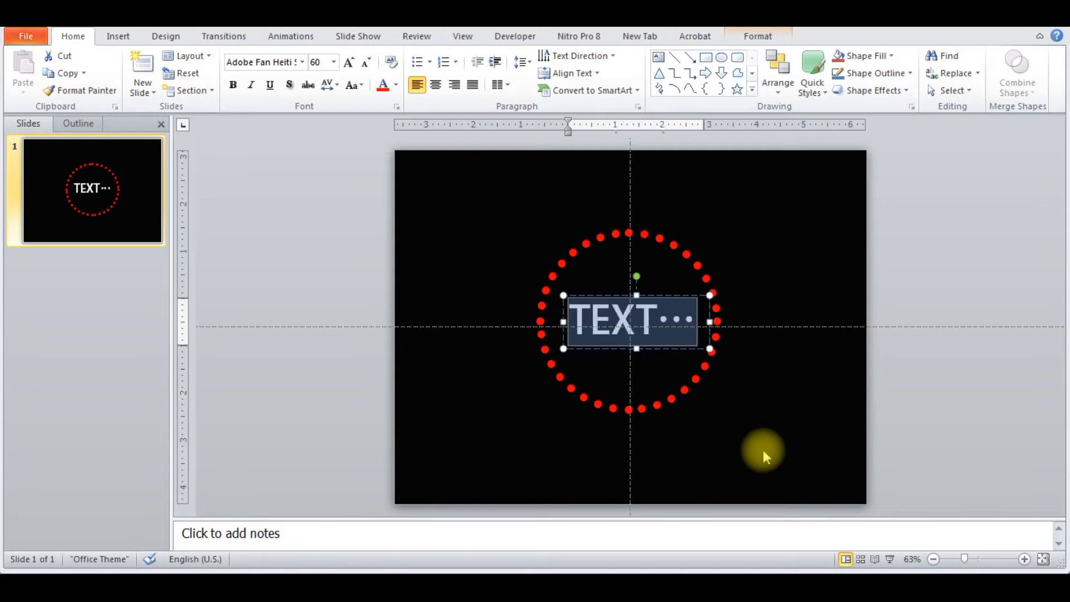
Widen the text box to span the dotted circle, with its text centered and reading TEXT....
{"action": "left_click", "coordinate": [563, 319]}
{"action": "left_click_drag", "start_coordinate": [562, 319], "coordinate": [546, 321]}
{"action": "left_click_drag", "start_coordinate": [709, 324], "coordinate": [717, 322]}
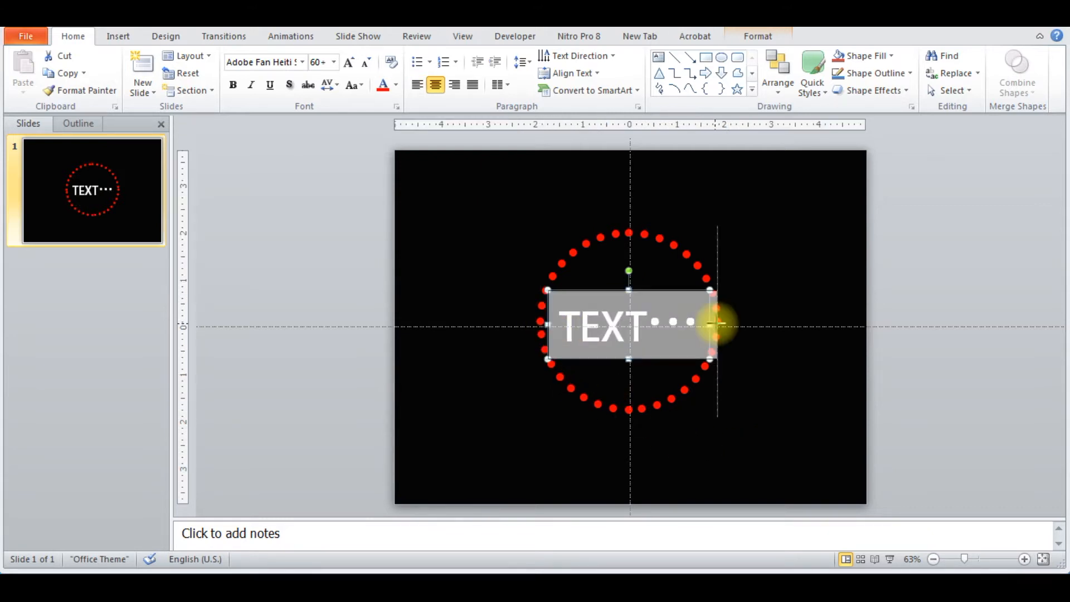
{"action": "left_click_drag", "start_coordinate": [547, 324], "coordinate": [532, 323]}
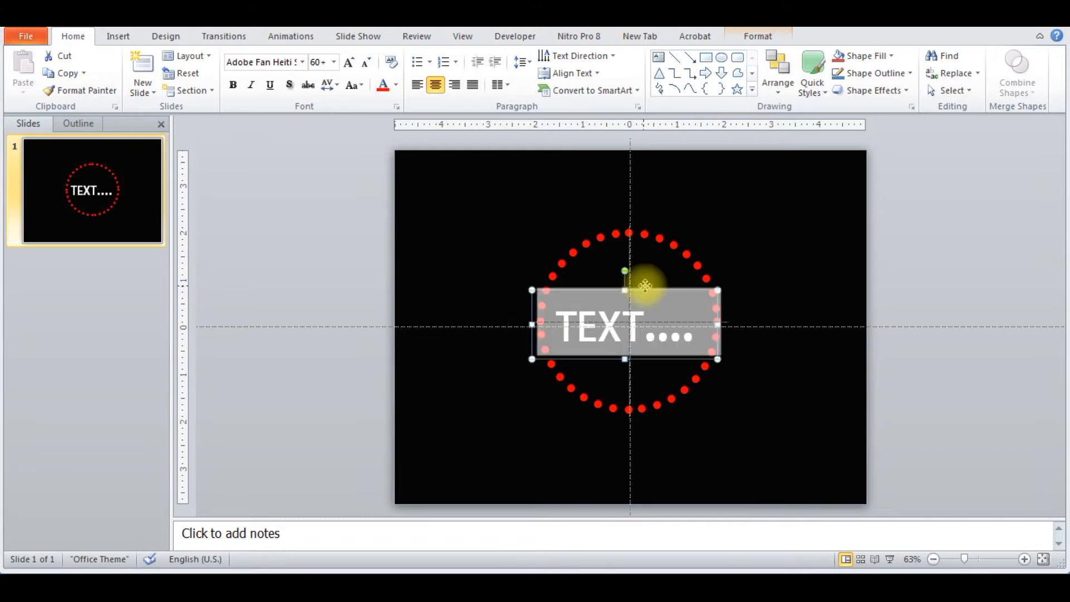
Set the font size of the word TEXT, without the trailing dots, to 72.
{"action": "left_click", "coordinate": [640, 318]}
{"action": "left_click_drag", "start_coordinate": [645, 321], "coordinate": [580, 322]}
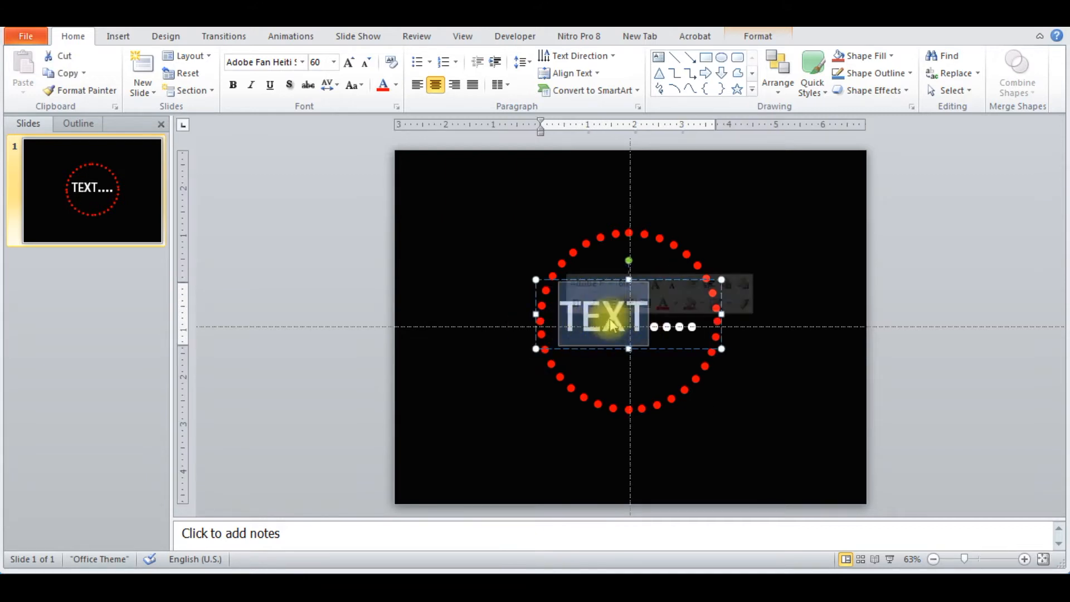
{"action": "key", "text": "ctrl+shift+period"}
{"action": "key", "text": "ctrl+shift+period"}
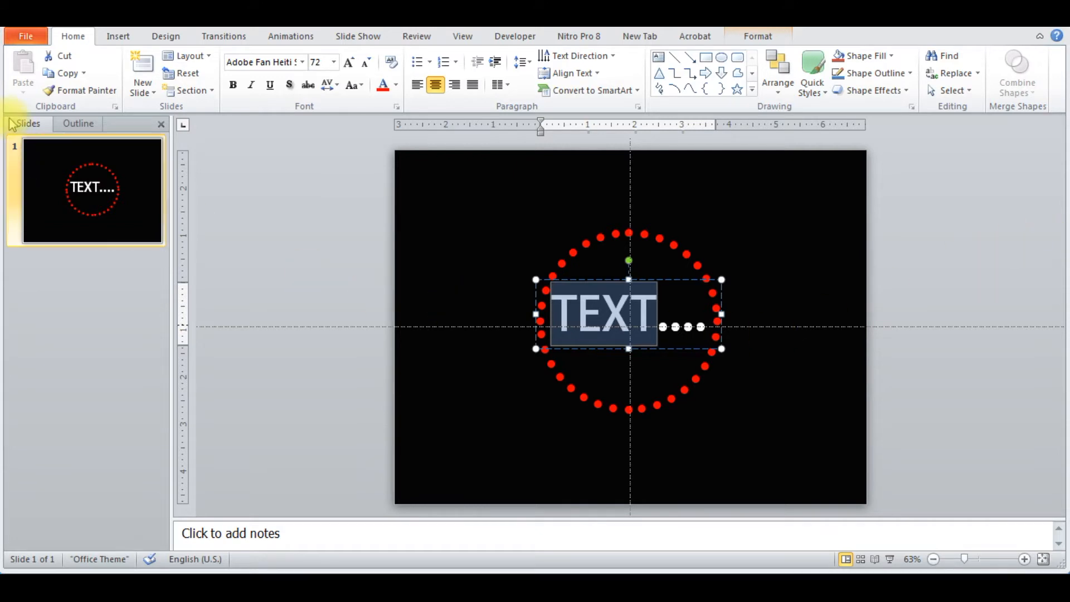
Nudge the text box slightly to the right within the dotted circle.
{"action": "left_click", "coordinate": [529, 311]}
{"action": "left_click", "coordinate": [568, 309]}
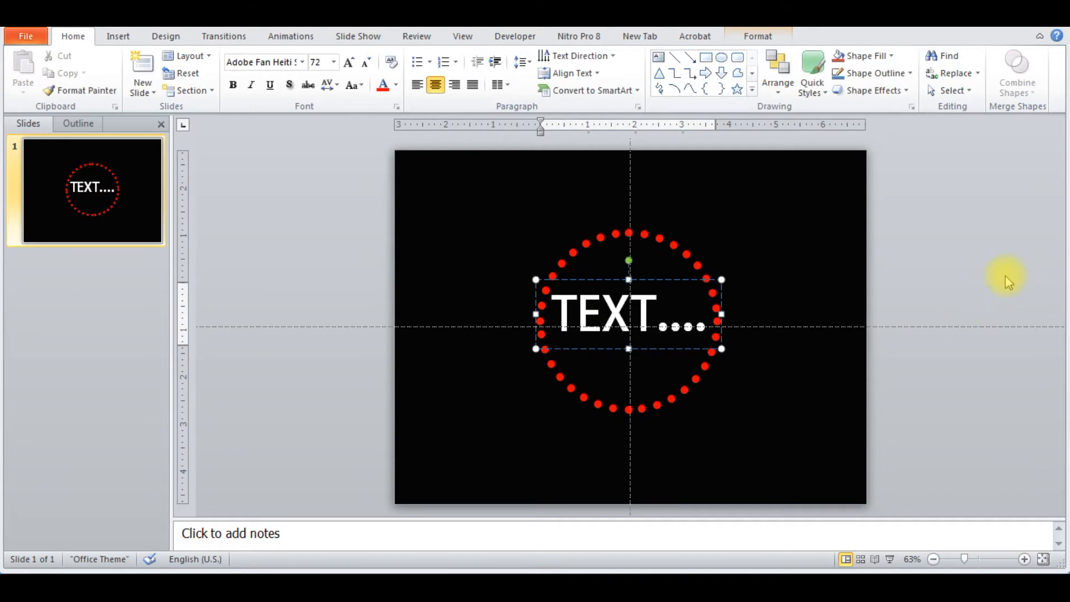
{"action": "key", "text": "Right"}
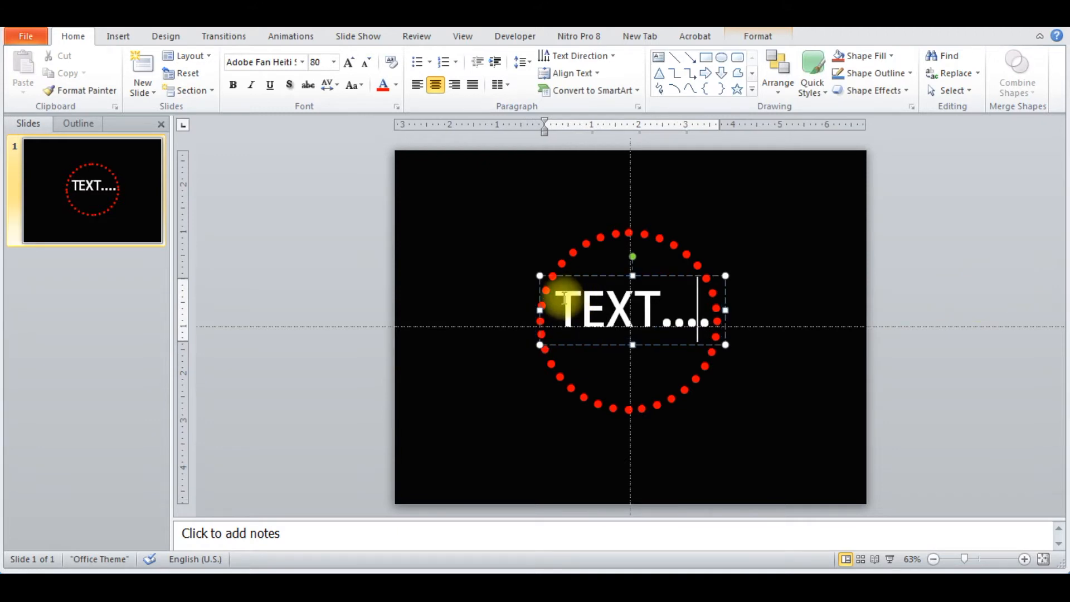
Fill the whole text in the circle, including its trailing dots, with standard red and deselect it.
{"action": "left_click_drag", "start_coordinate": [556, 308], "coordinate": [713, 307]}
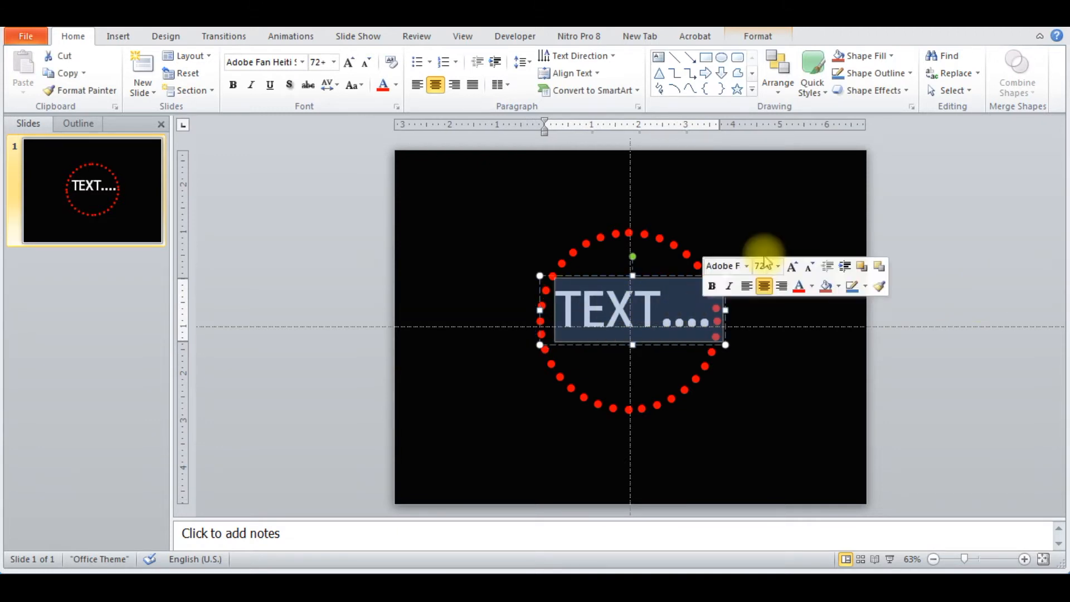
{"action": "left_click", "coordinate": [760, 37]}
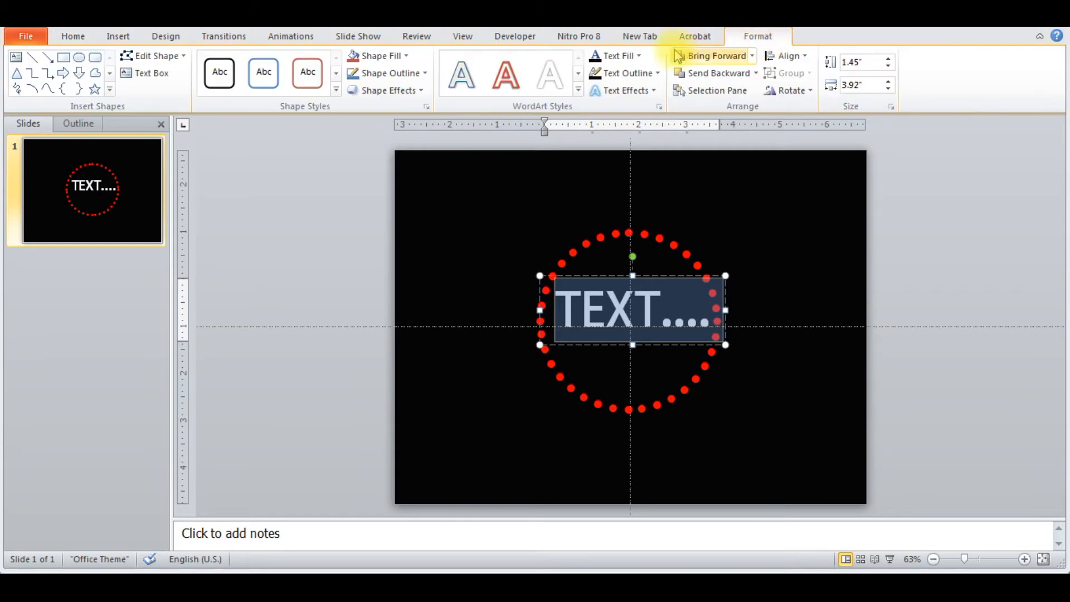
{"action": "left_click", "coordinate": [638, 56]}
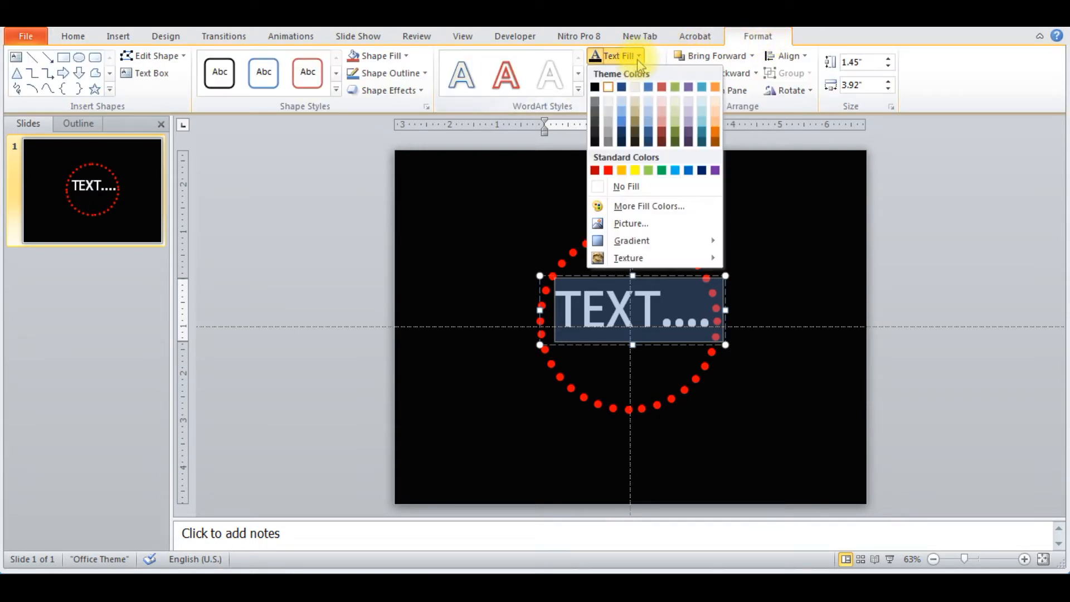
{"action": "left_click", "coordinate": [608, 171]}
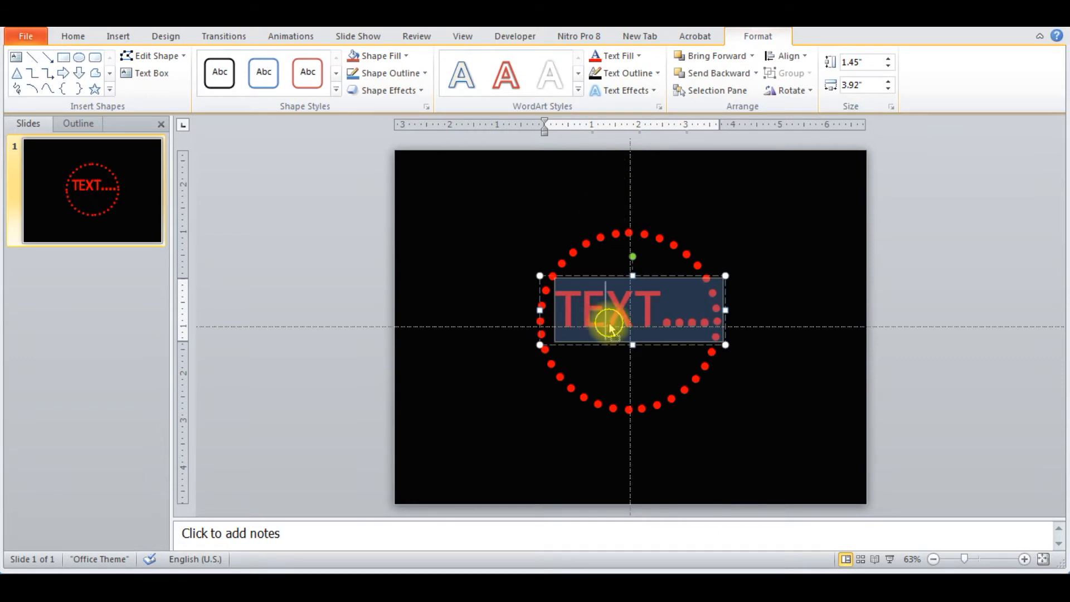
{"action": "left_click", "coordinate": [366, 214]}
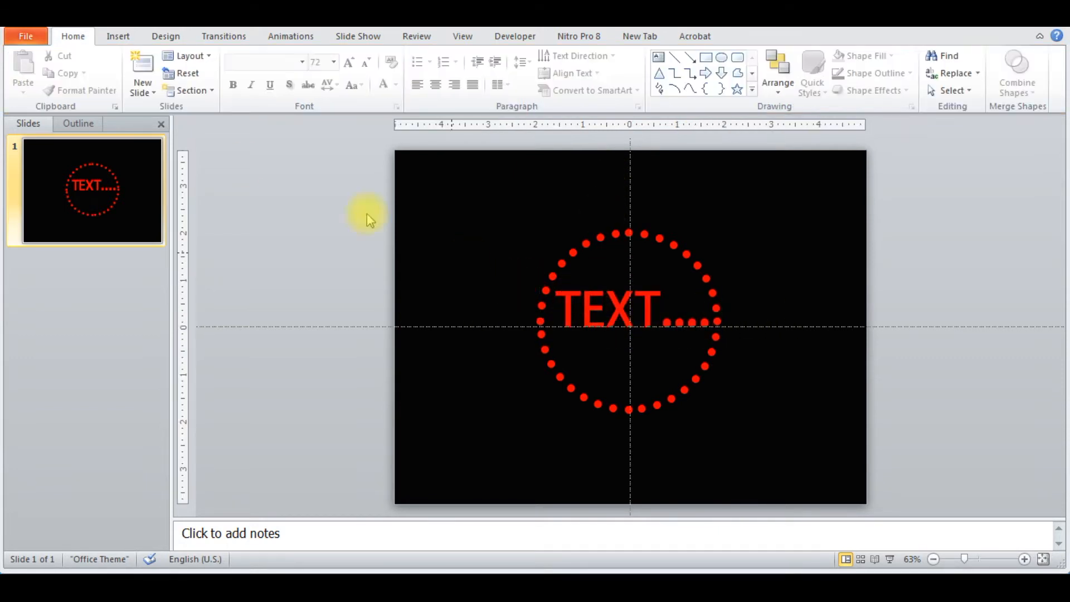
Draw a rectangle about 3.33" wide and 1.2" high over the red text inside the circle.
{"action": "left_click", "coordinate": [118, 36]}
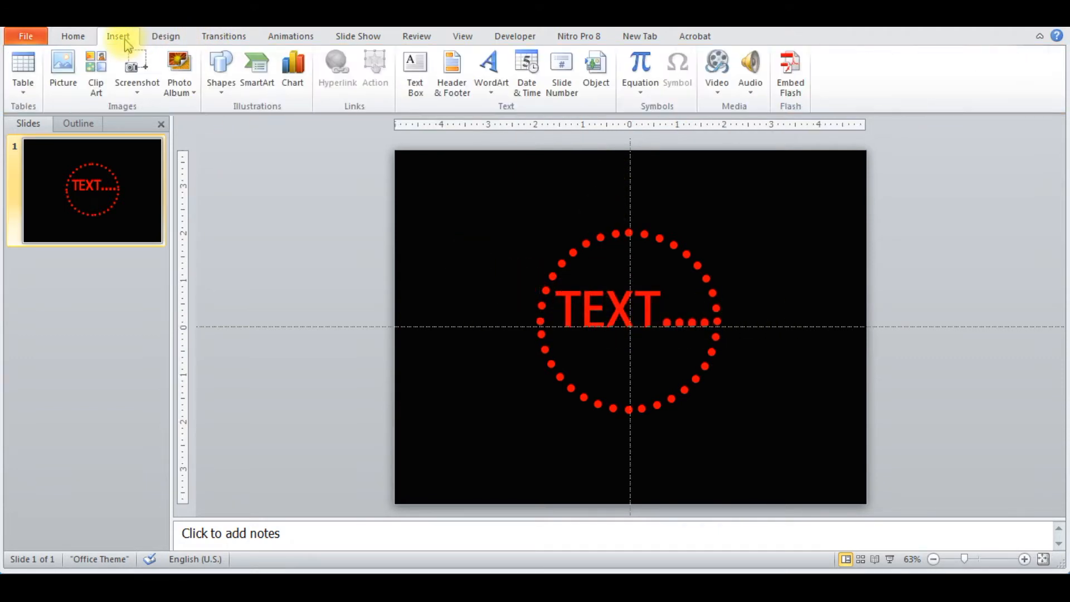
{"action": "left_click", "coordinate": [222, 90]}
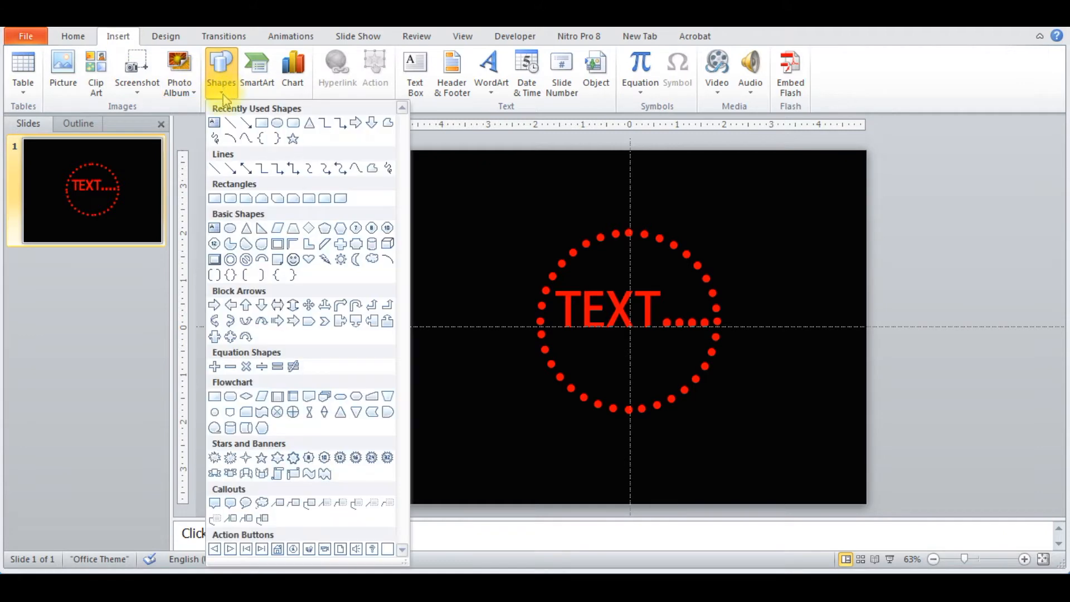
{"action": "left_click", "coordinate": [263, 125]}
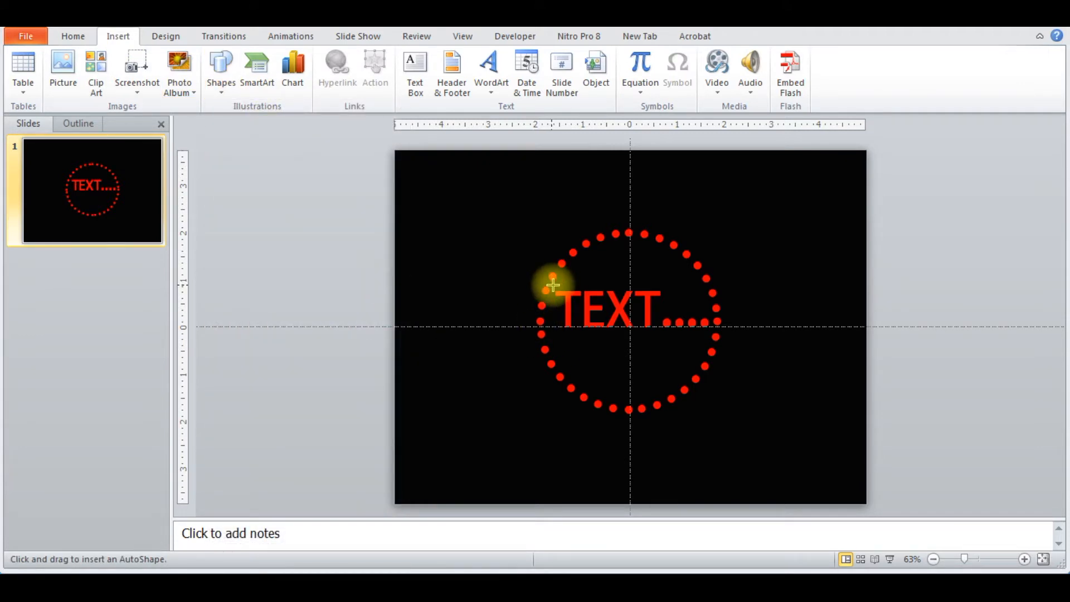
{"action": "left_click_drag", "start_coordinate": [552, 288], "coordinate": [702, 340]}
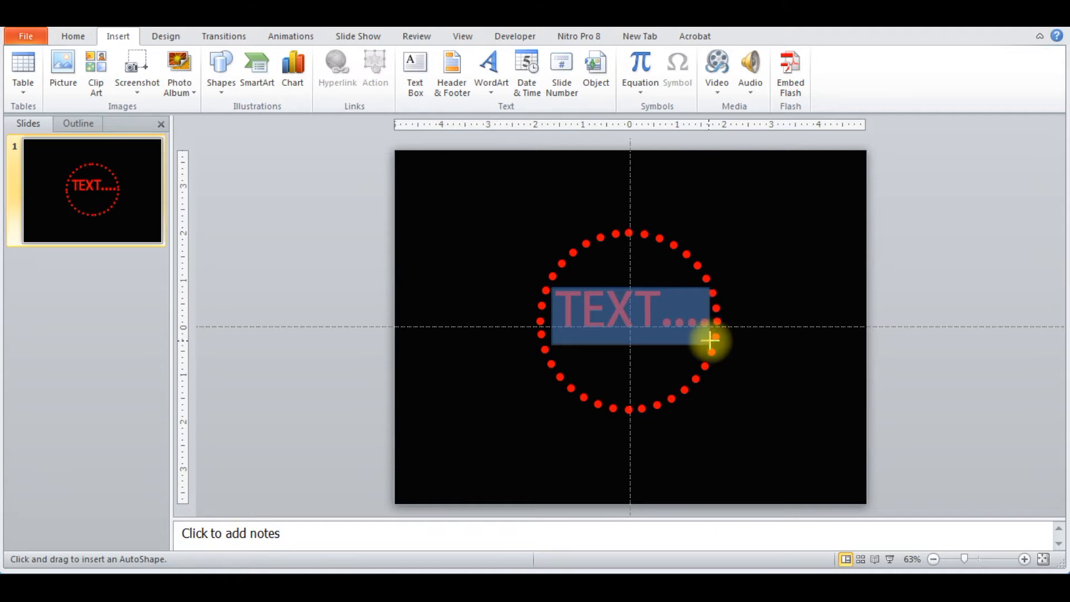
{"action": "left_click_drag", "start_coordinate": [709, 340], "coordinate": [710, 344]}
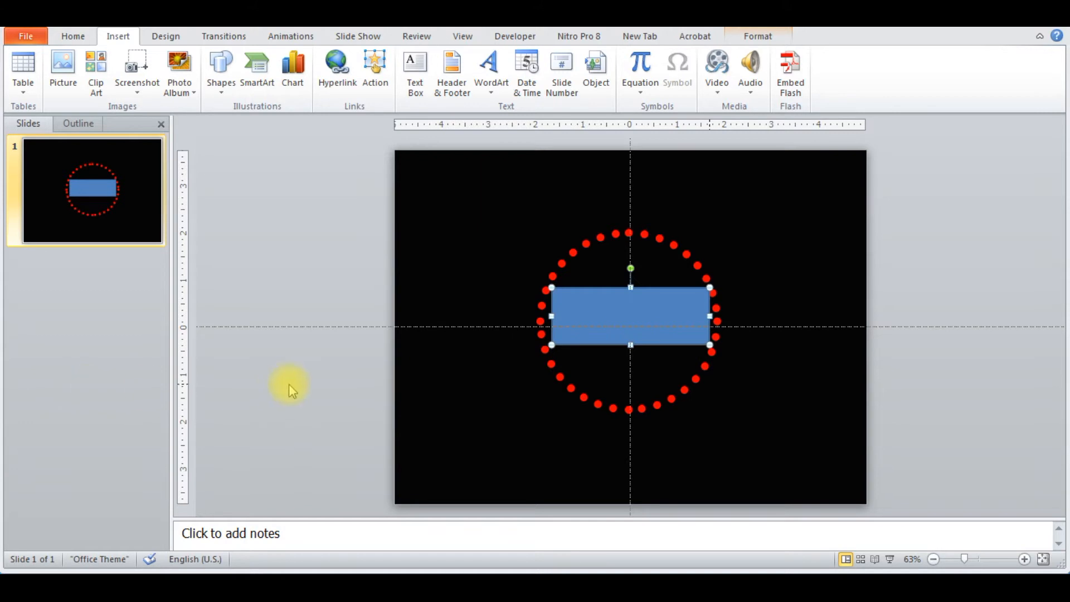
{"action": "left_click", "coordinate": [459, 361]}
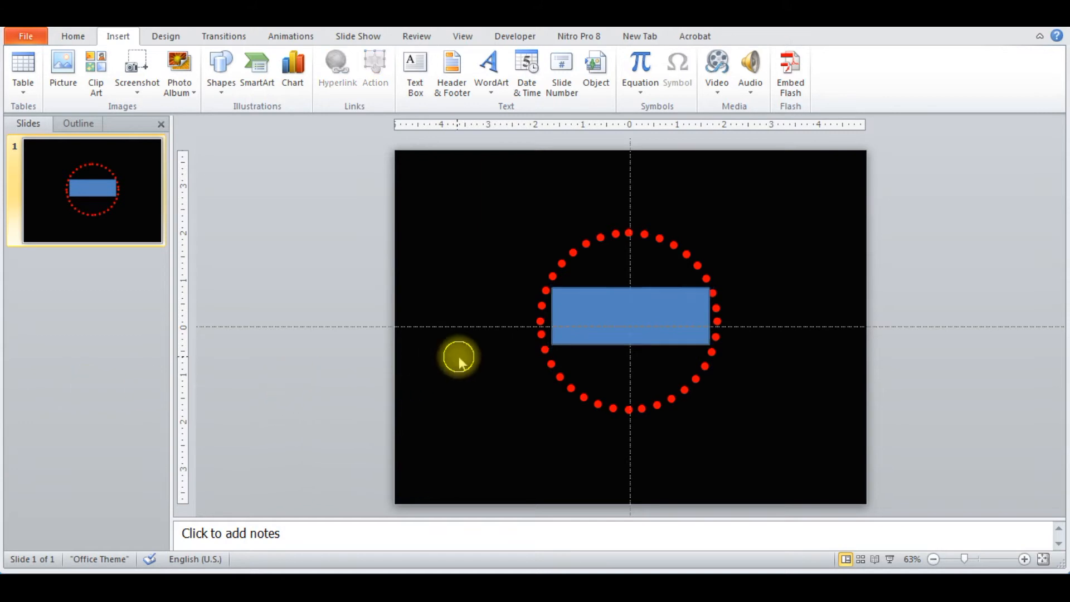
Fill the rectangle covering the text with black and remove its outline.
{"action": "left_click", "coordinate": [706, 295]}
{"action": "left_click", "coordinate": [406, 55]}
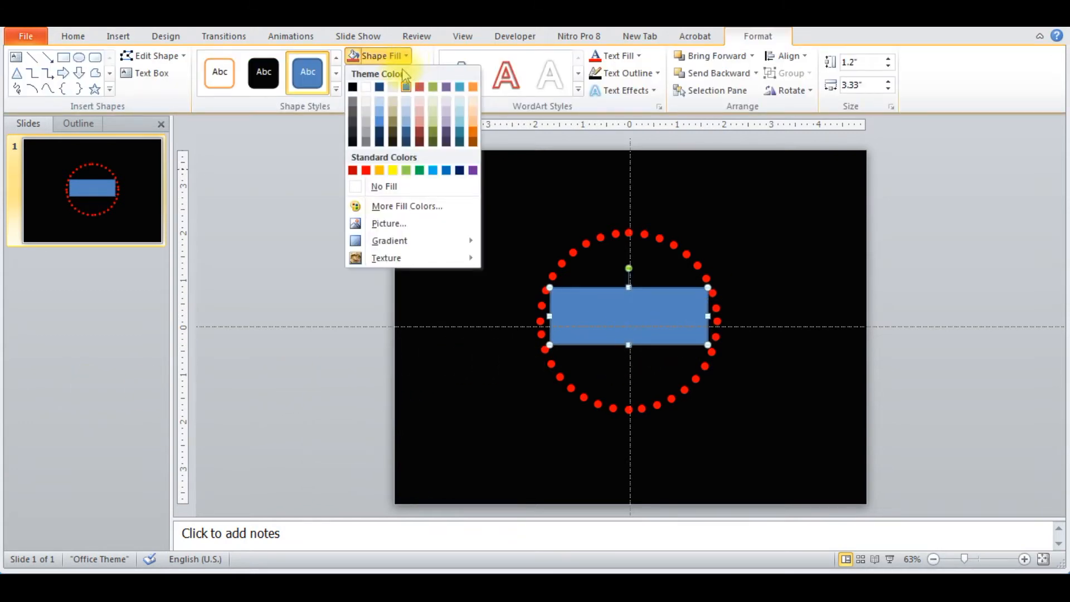
{"action": "left_click", "coordinate": [351, 87]}
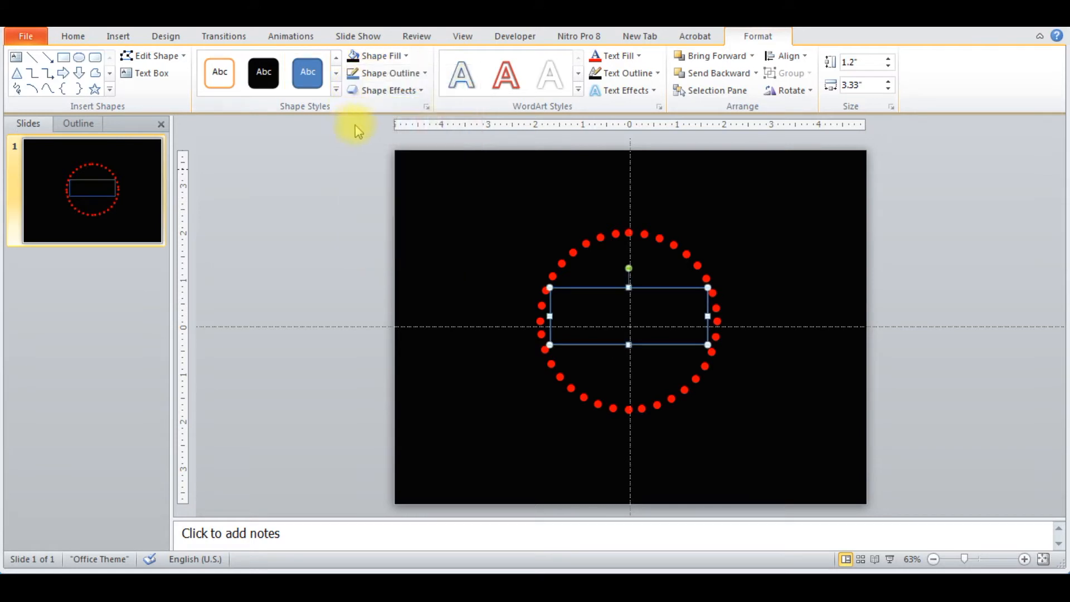
{"action": "left_click", "coordinate": [425, 81]}
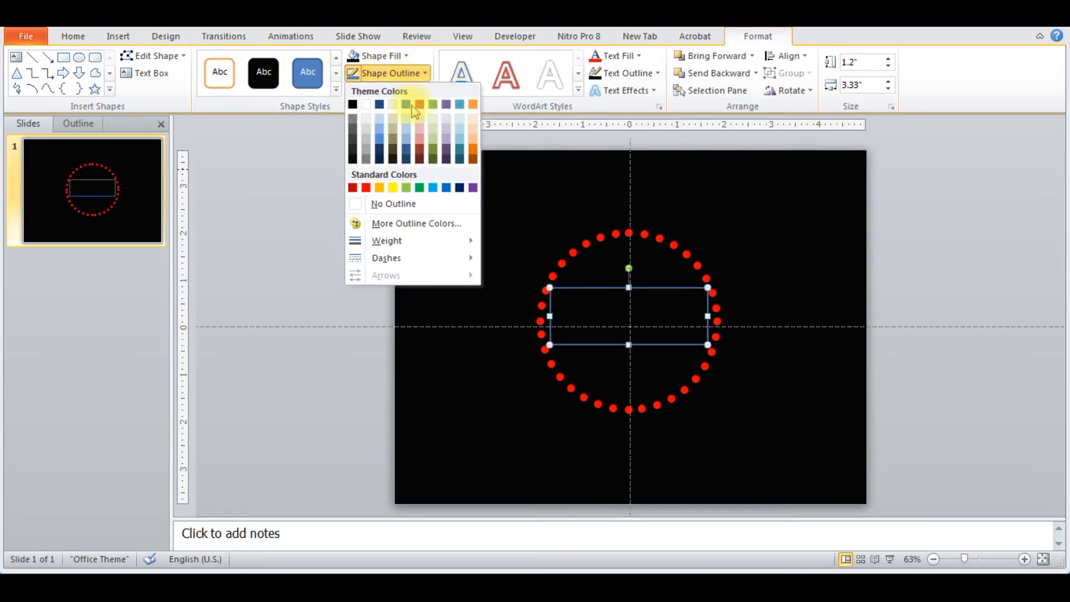
{"action": "left_click", "coordinate": [387, 205]}
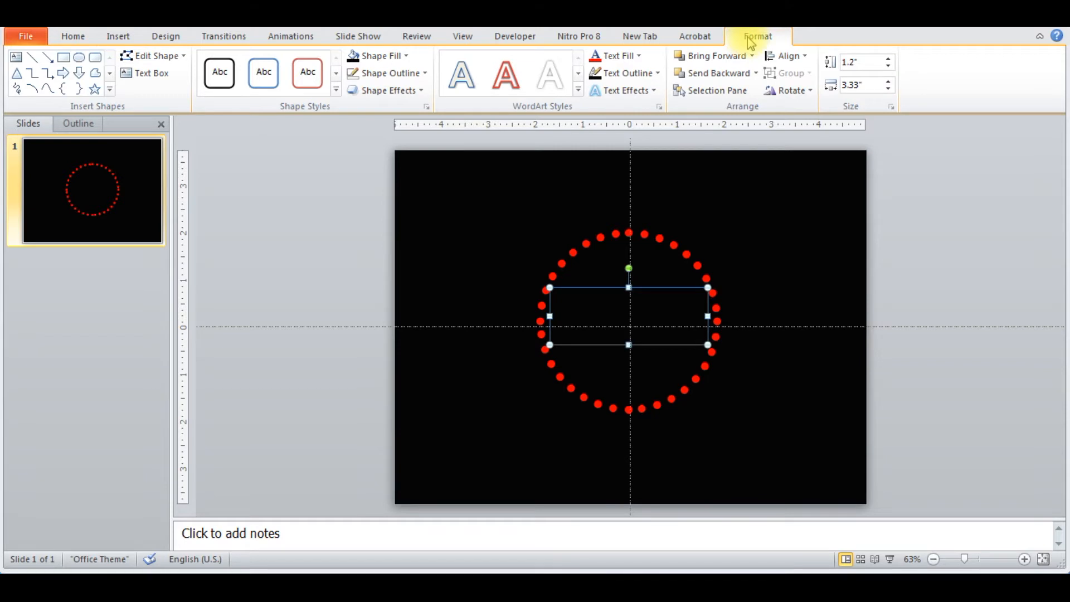
Set the black rectangle's solid fill transparency to 49%.
{"action": "left_click", "coordinate": [426, 107]}
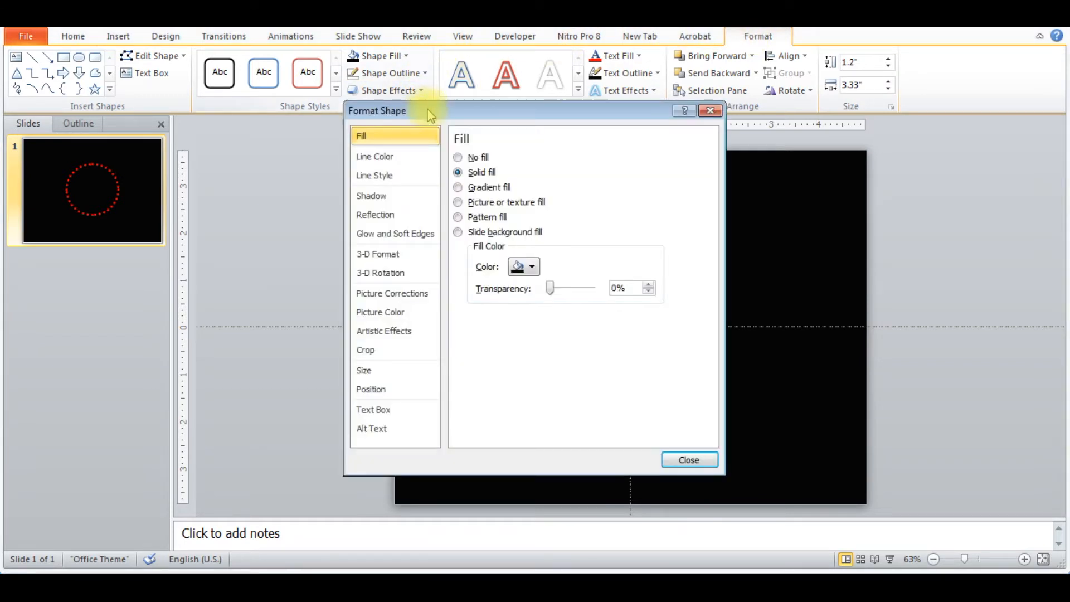
{"action": "left_click_drag", "start_coordinate": [426, 117], "coordinate": [816, 93]}
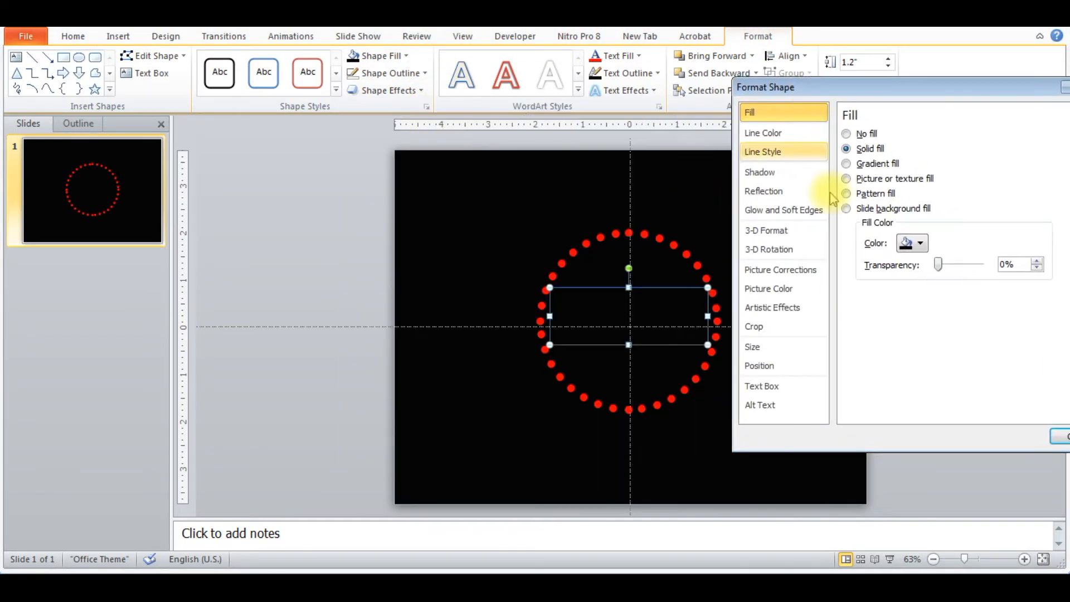
{"action": "left_click_drag", "start_coordinate": [938, 264], "coordinate": [963, 274]}
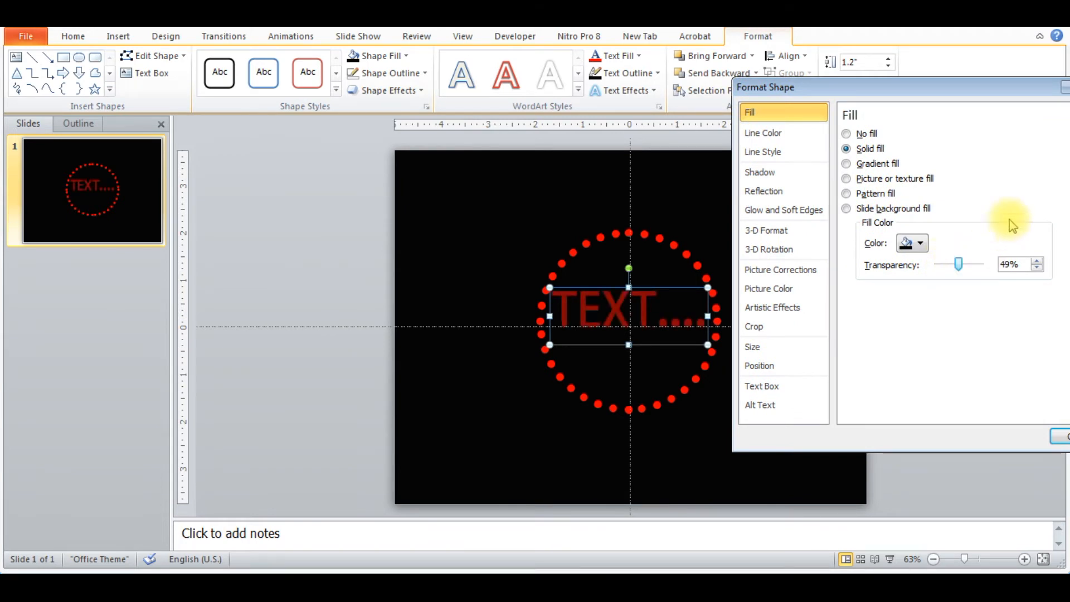
{"action": "left_click", "coordinate": [1059, 437]}
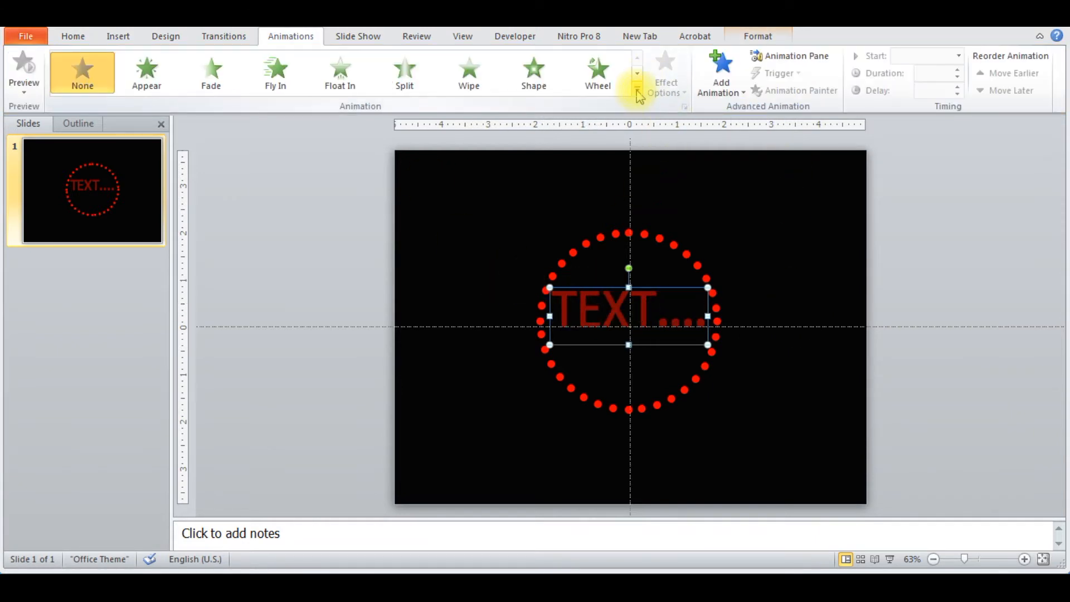
Animate the rectangle with a Lines motion path directed Right, and display the slide's list of animations.
{"action": "left_click", "coordinate": [638, 93]}
{"action": "scroll", "coordinate": [640, 124], "scroll_direction": "down", "scroll_amount": 2}
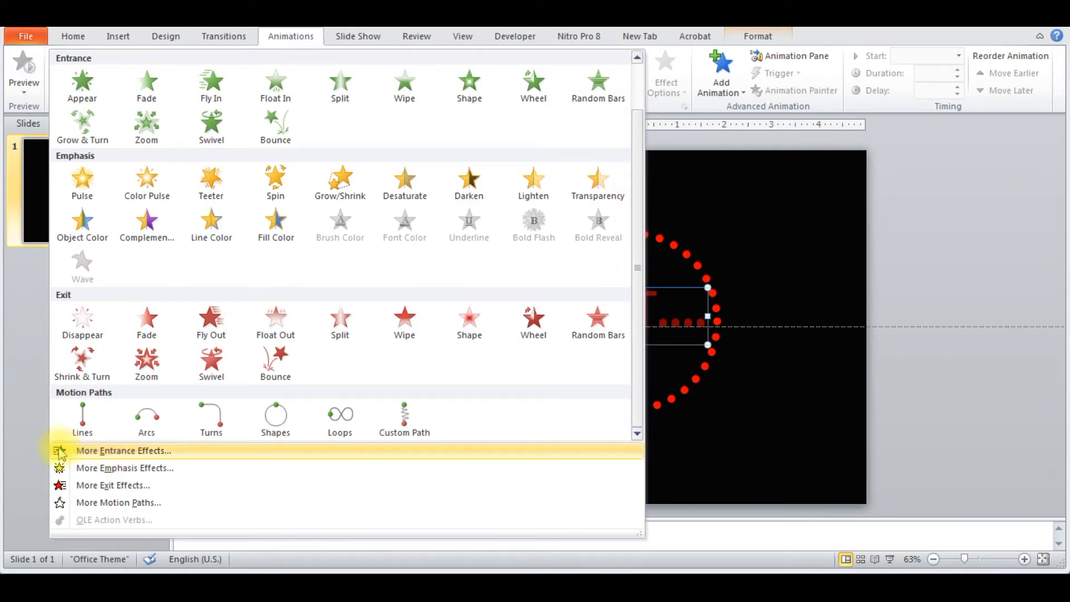
{"action": "left_click", "coordinate": [83, 429]}
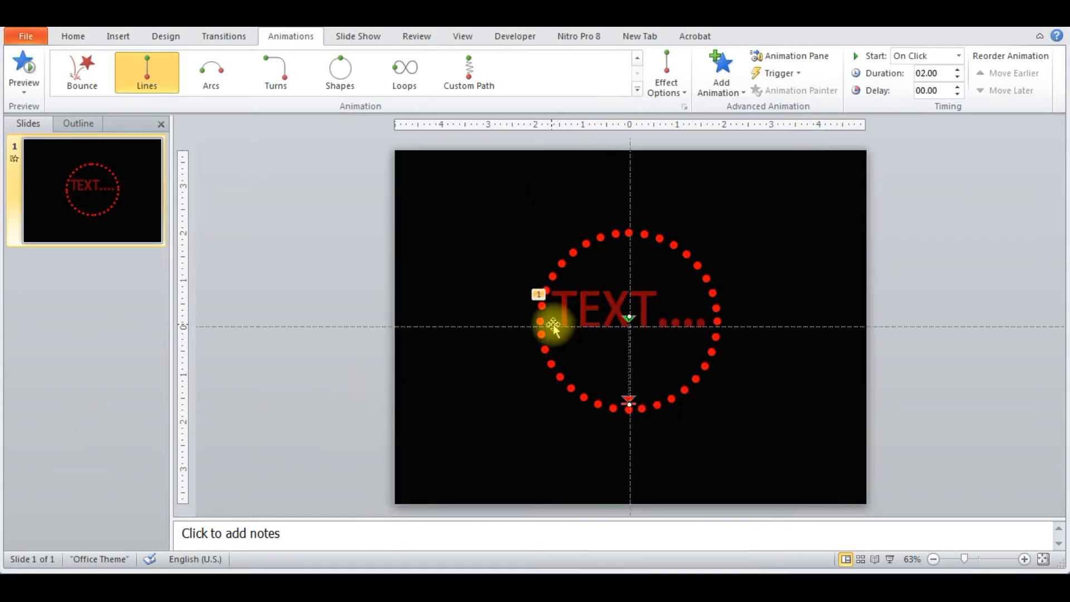
{"action": "left_click", "coordinate": [681, 92]}
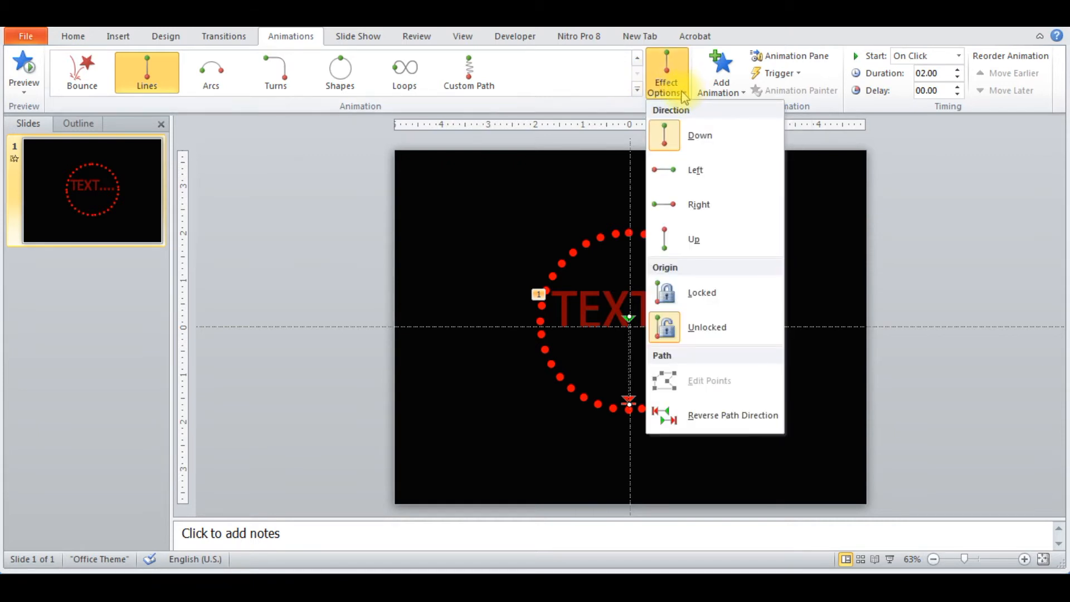
{"action": "left_click", "coordinate": [694, 207]}
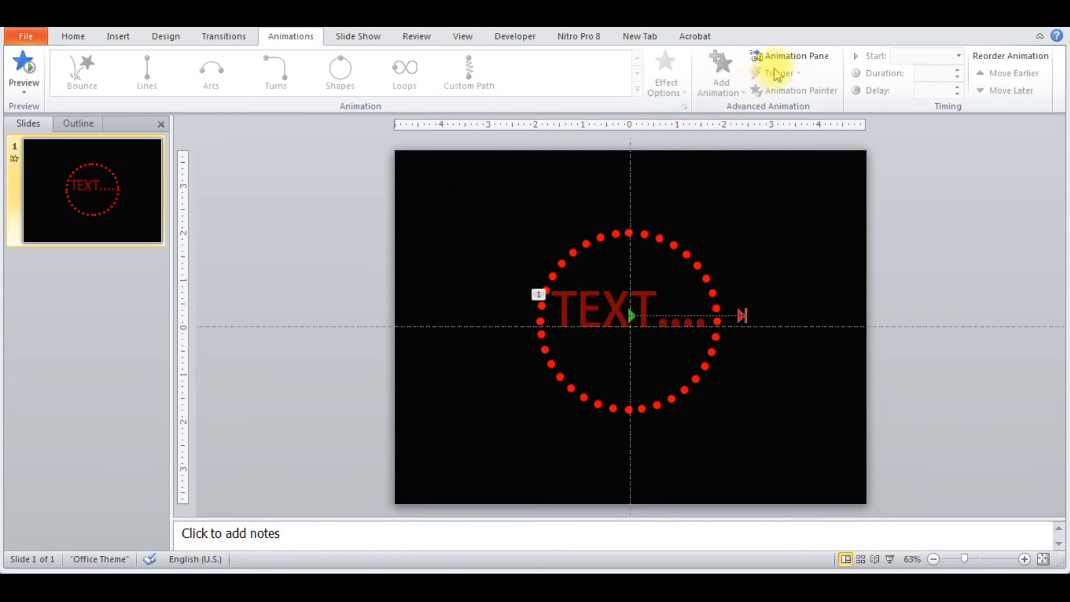
{"action": "left_click", "coordinate": [796, 58]}
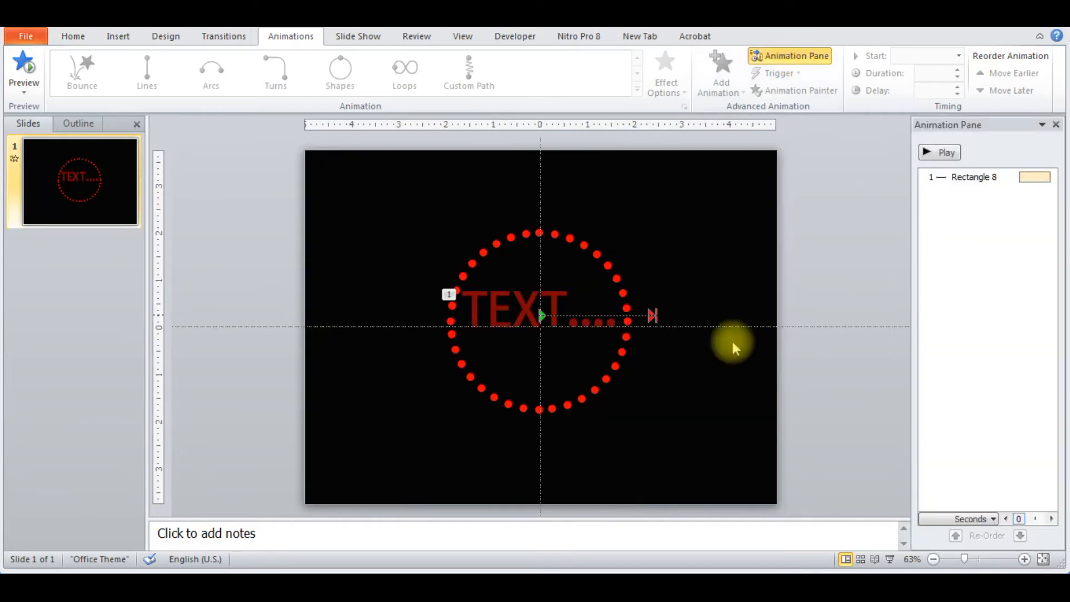
Extend the rectangle's horizontal motion path to end about 3.5" right of the slide centre, previewing the animation.
{"action": "left_click", "coordinate": [927, 152]}
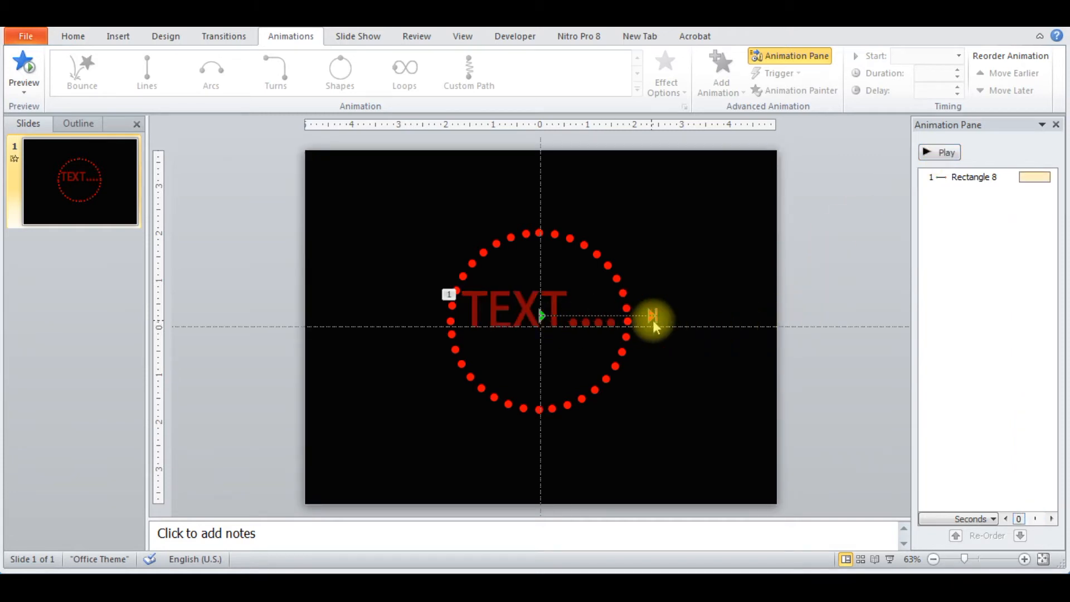
{"action": "left_click", "coordinate": [654, 316]}
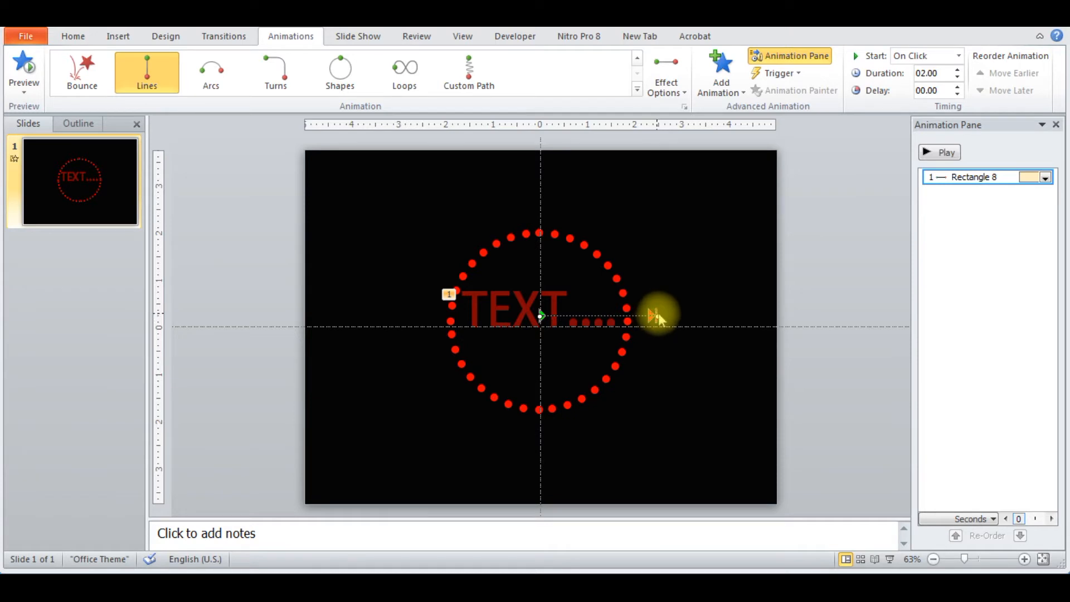
{"action": "mouse_move", "coordinate": [657, 317]}
{"action": "left_mouse_down"}
{"action": "mouse_move", "coordinate": [662, 308]}
{"action": "mouse_move", "coordinate": [710, 315]}
{"action": "left_mouse_up"}
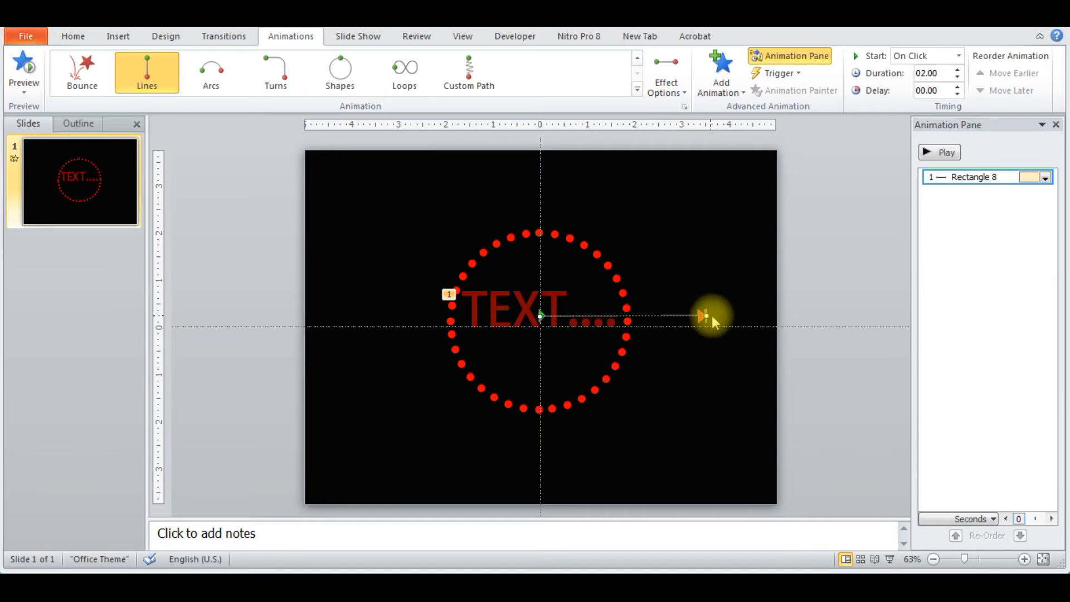
{"action": "left_click", "coordinate": [839, 303]}
{"action": "left_click", "coordinate": [938, 152]}
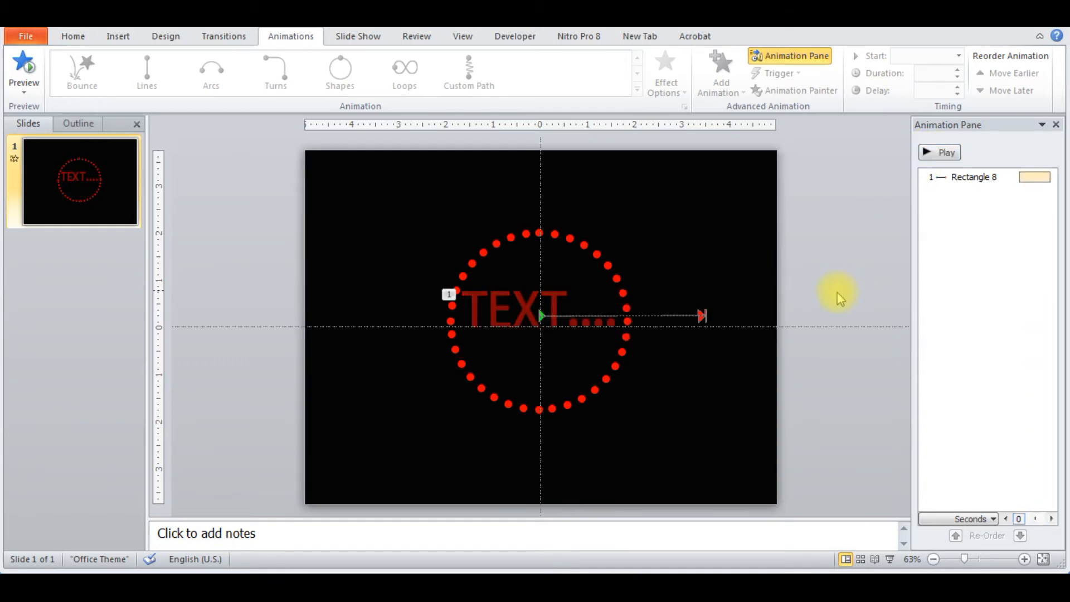
Set the smooth start and smooth end of the rectangle's motion path to 0 sec.
{"action": "left_click", "coordinate": [699, 317]}
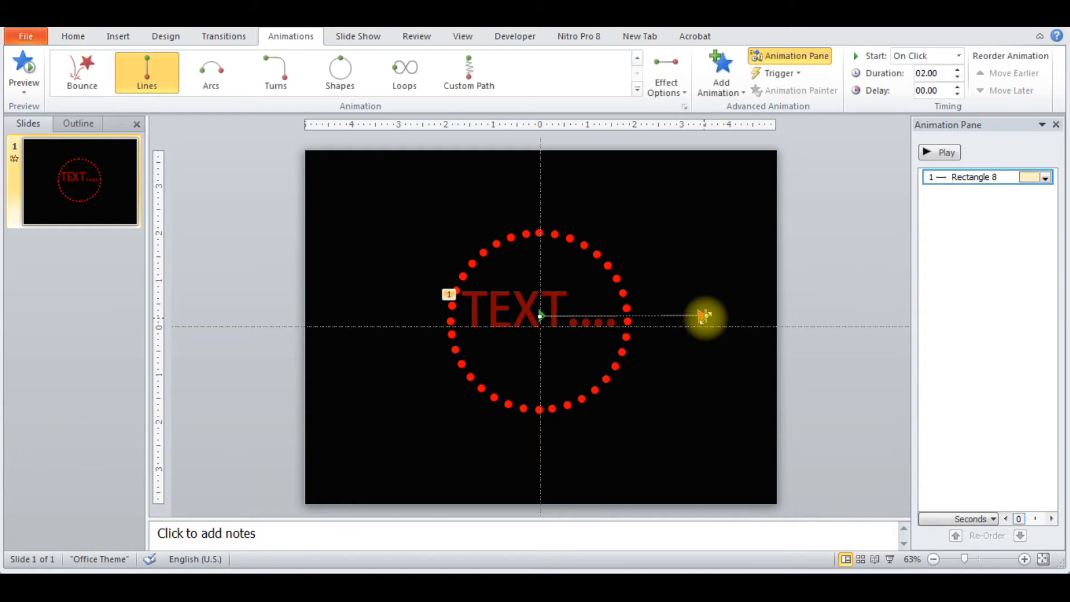
{"action": "left_click", "coordinate": [1046, 178]}
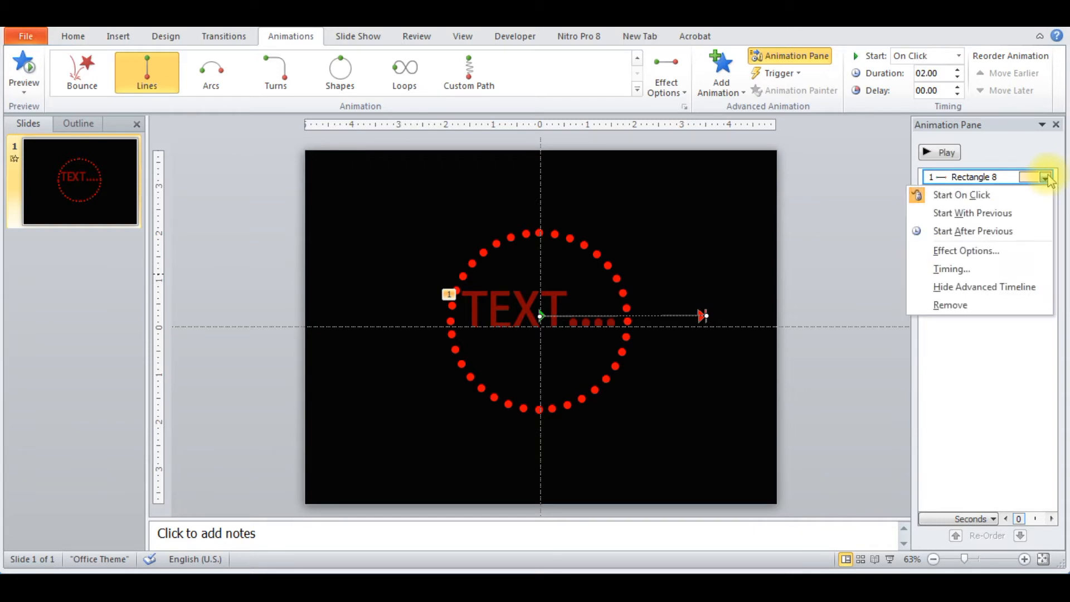
{"action": "left_click", "coordinate": [997, 250]}
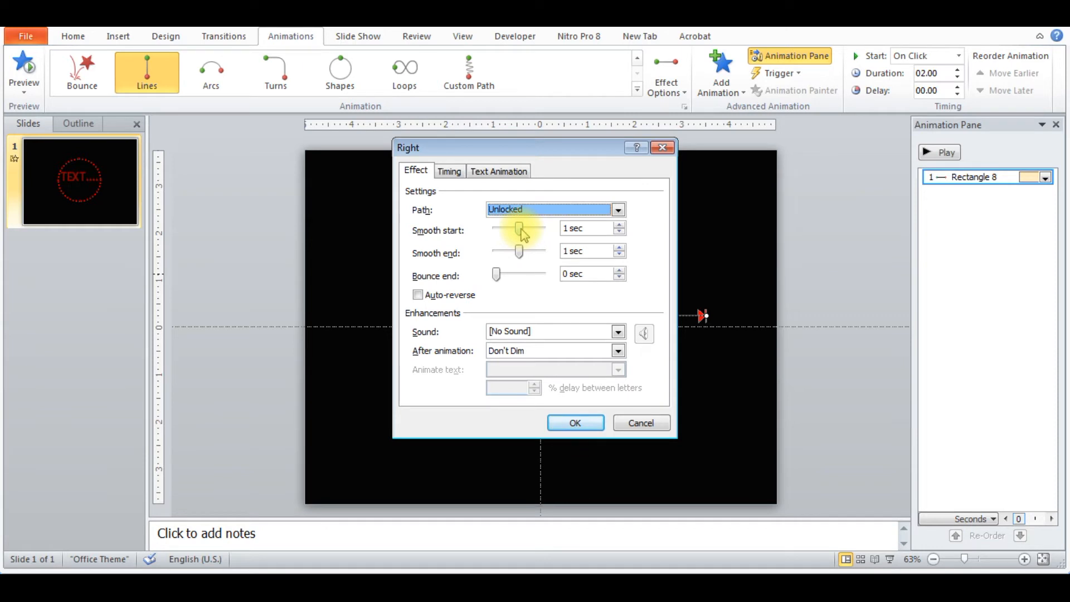
{"action": "left_click_drag", "start_coordinate": [520, 229], "coordinate": [493, 231]}
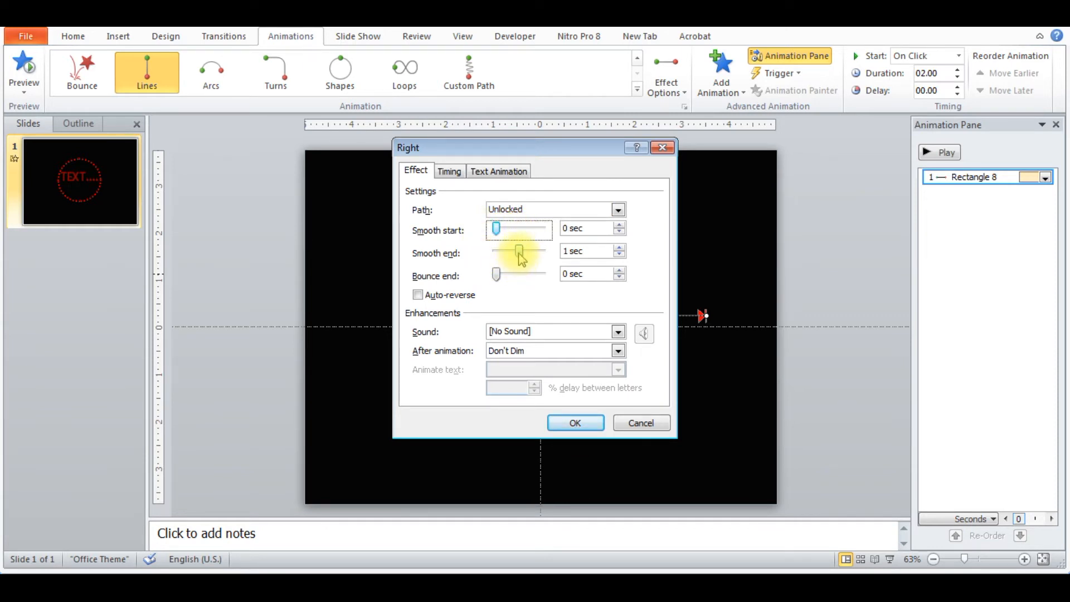
{"action": "left_click_drag", "start_coordinate": [520, 254], "coordinate": [490, 255]}
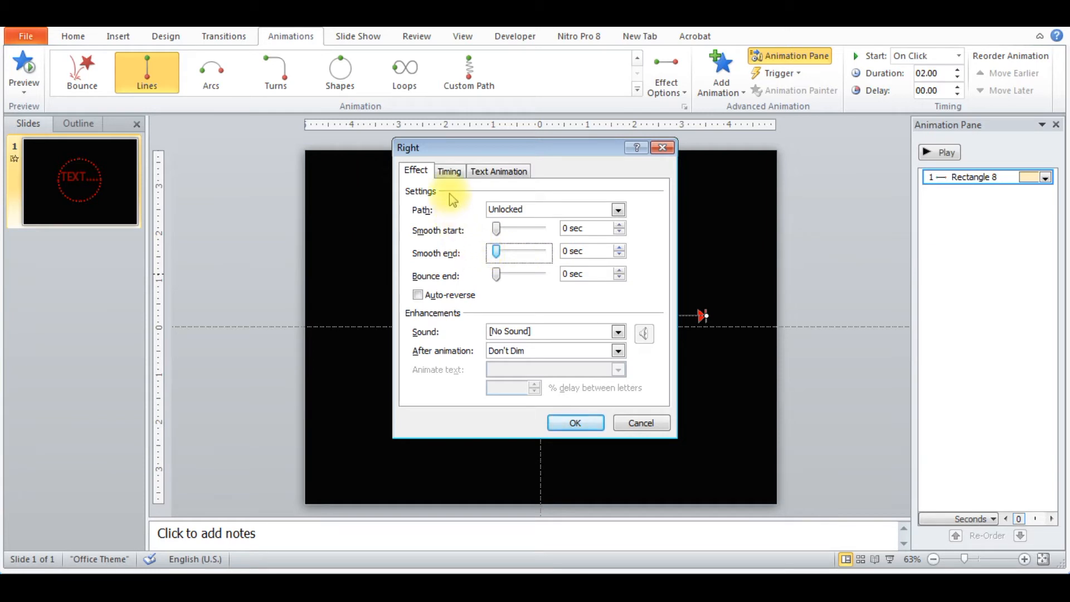
Shorten the duration of the rectangle's motion path animation to about half a second.
{"action": "left_click", "coordinate": [449, 171]}
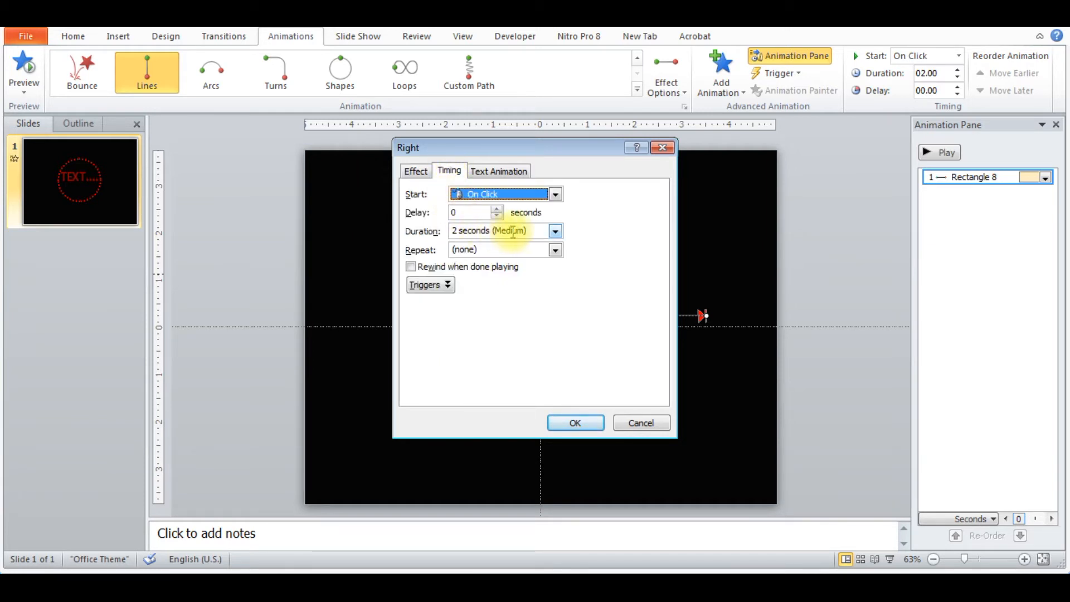
{"action": "left_click", "coordinate": [533, 232]}
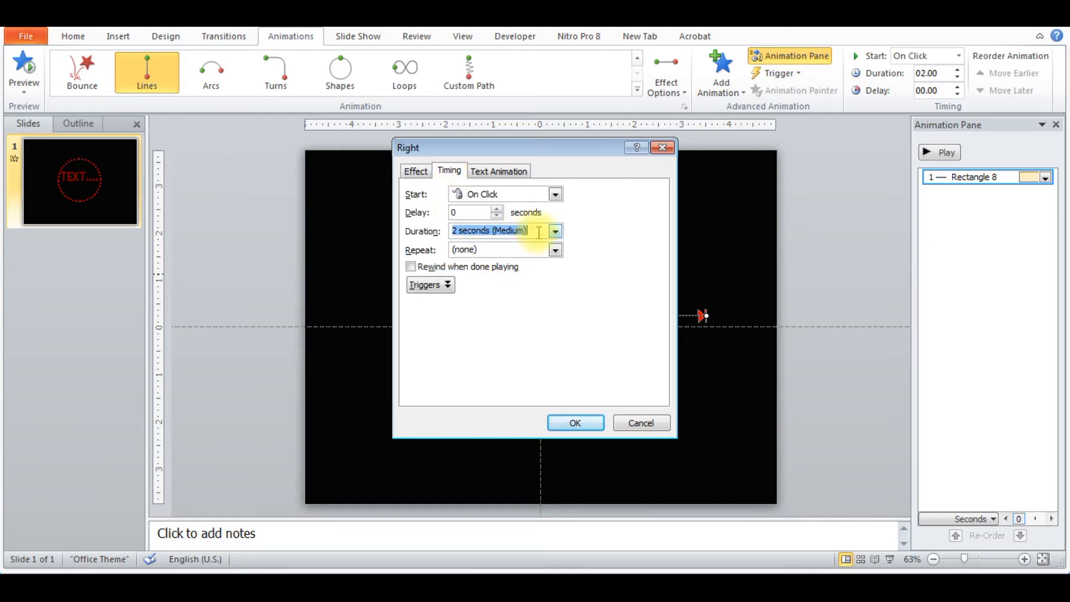
{"action": "type", "text": "4"}
{"action": "left_click", "coordinate": [574, 422]}
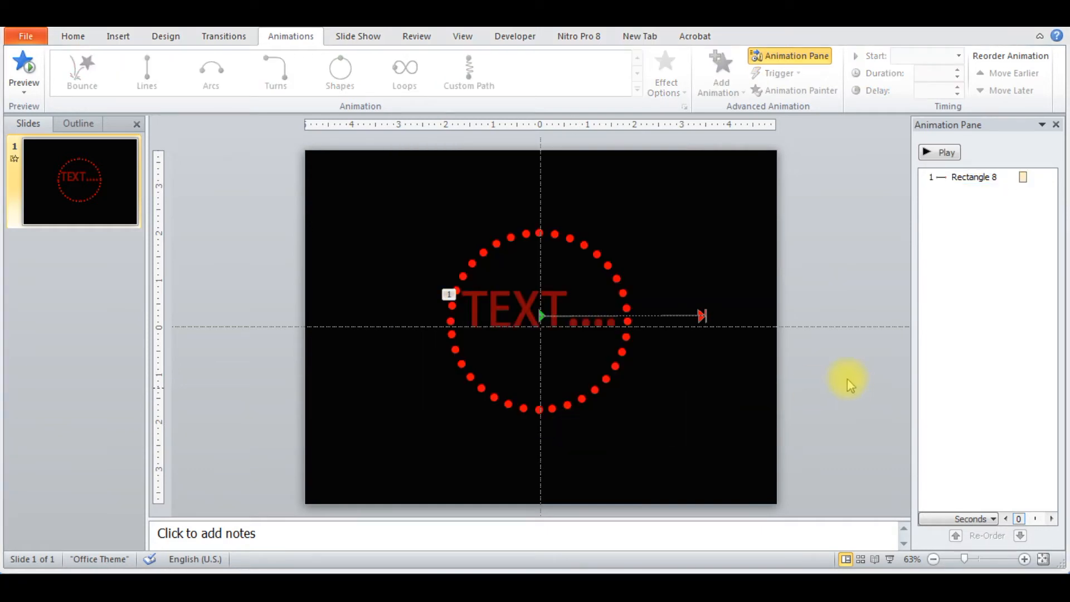
Apply a Wipe entrance animation to the lower-right quarter arc of the dotted circle, and check its direction choices.
{"action": "left_click", "coordinate": [606, 263]}
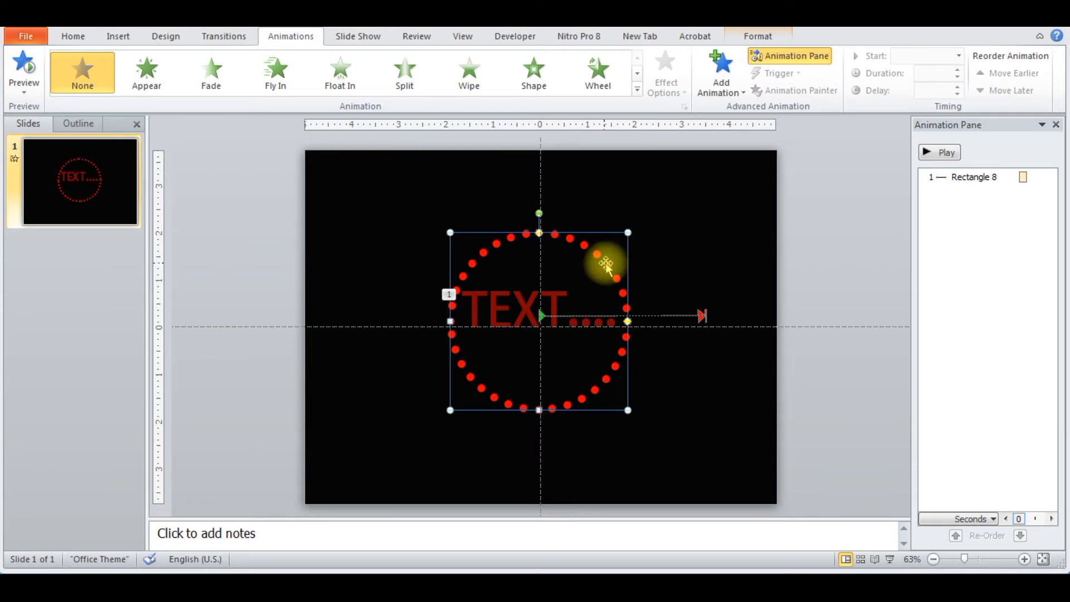
{"action": "left_click", "coordinate": [604, 375]}
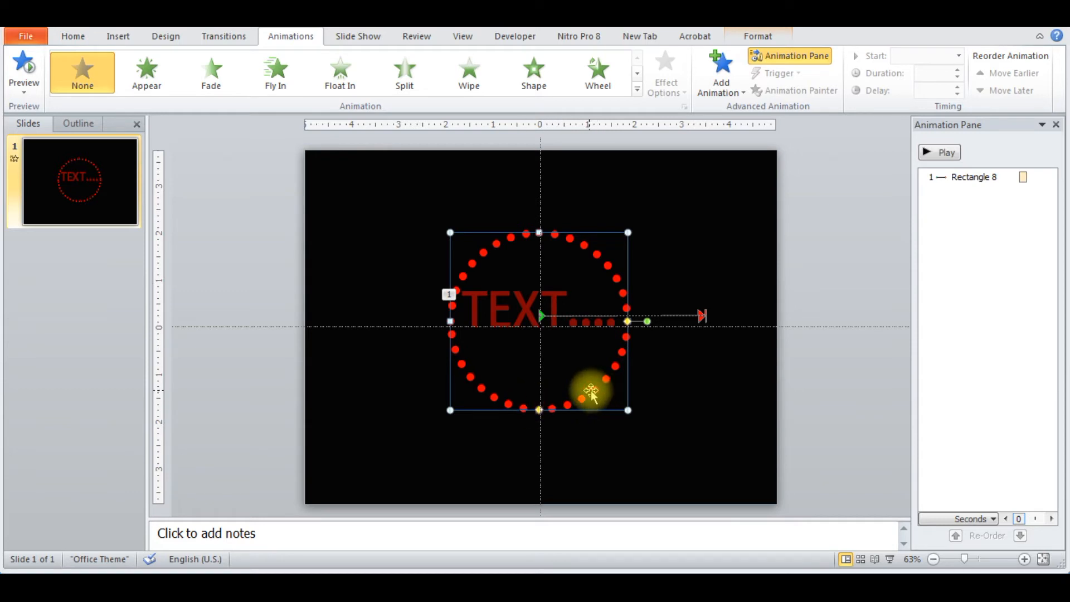
{"action": "left_click", "coordinate": [590, 390]}
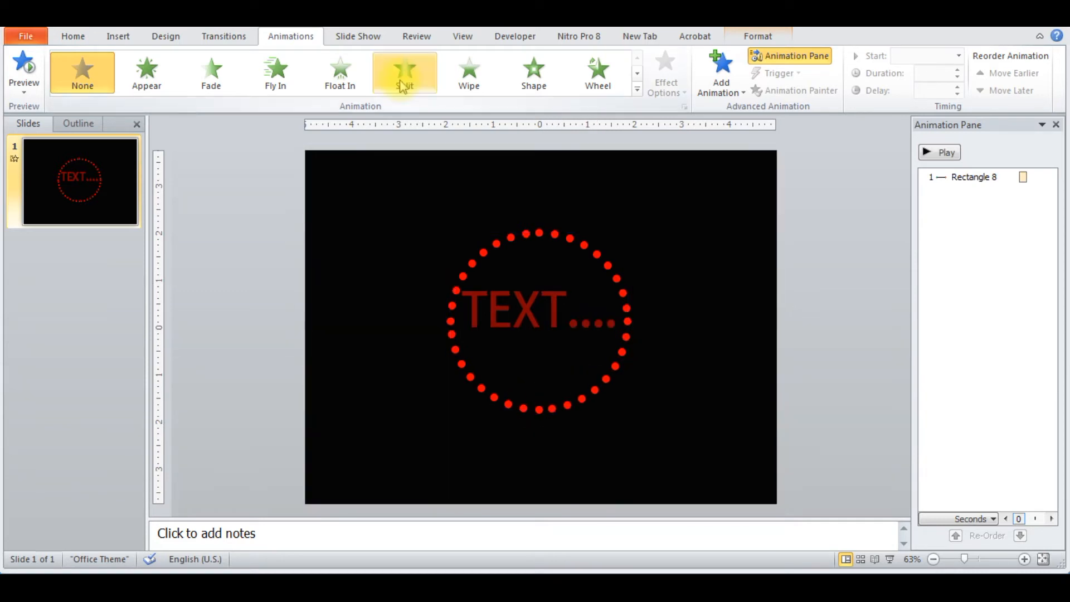
{"action": "left_click", "coordinate": [474, 85]}
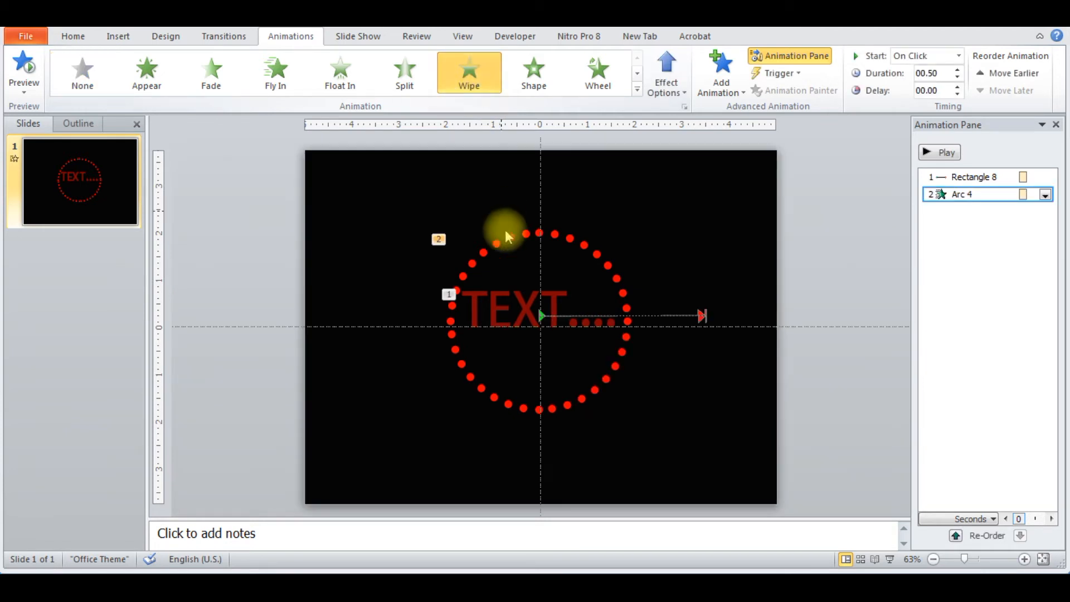
{"action": "left_click", "coordinate": [671, 96]}
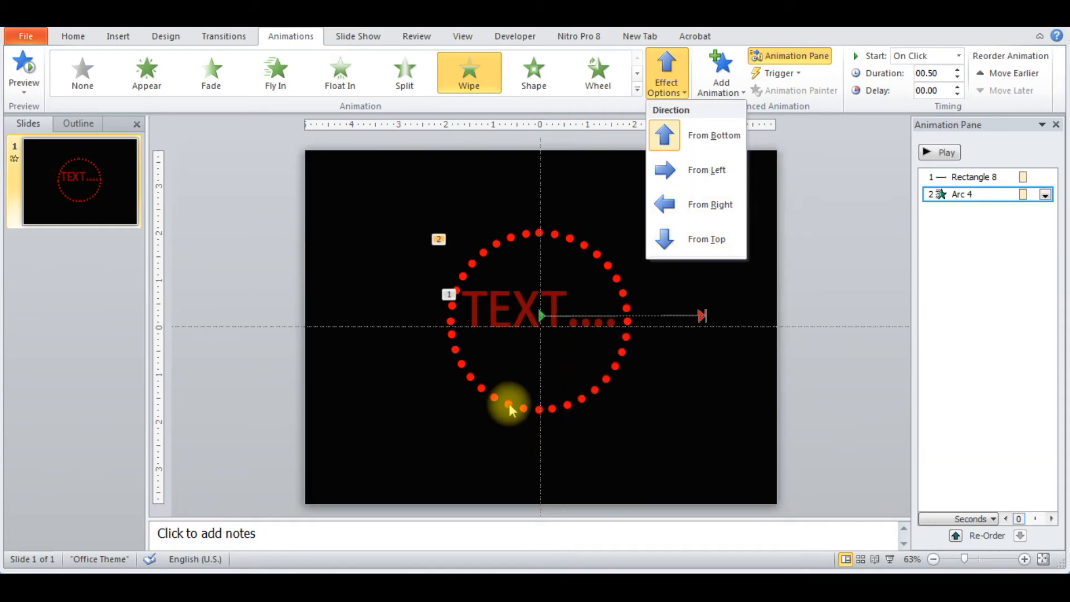
Apply Wipe entrance animations to the lower-left quarter arc and the upper-left quarter arc, in that order.
{"action": "left_click", "coordinate": [509, 403]}
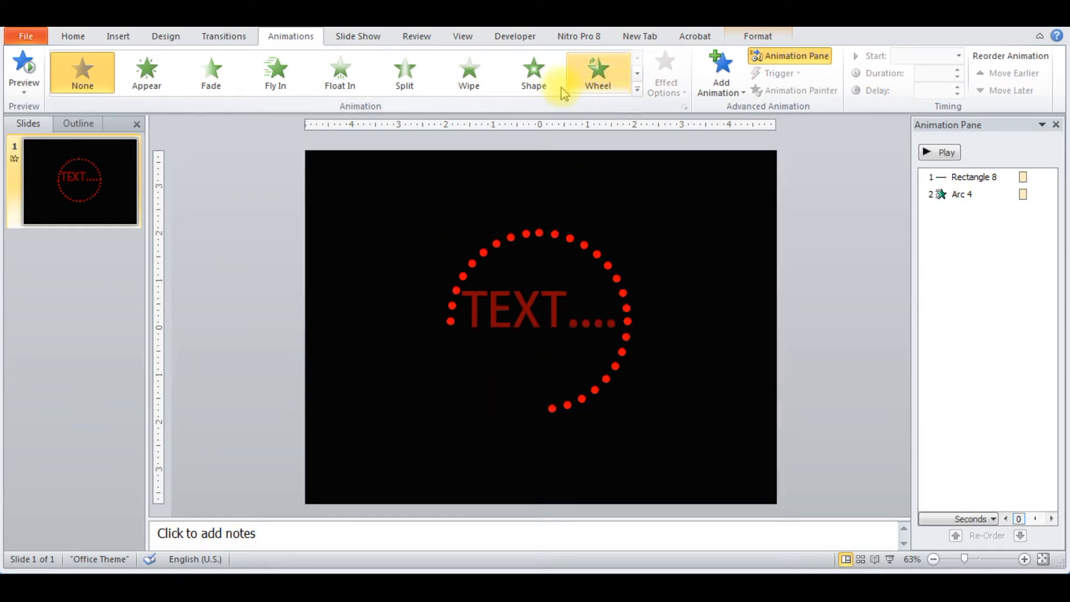
{"action": "left_click", "coordinate": [470, 84]}
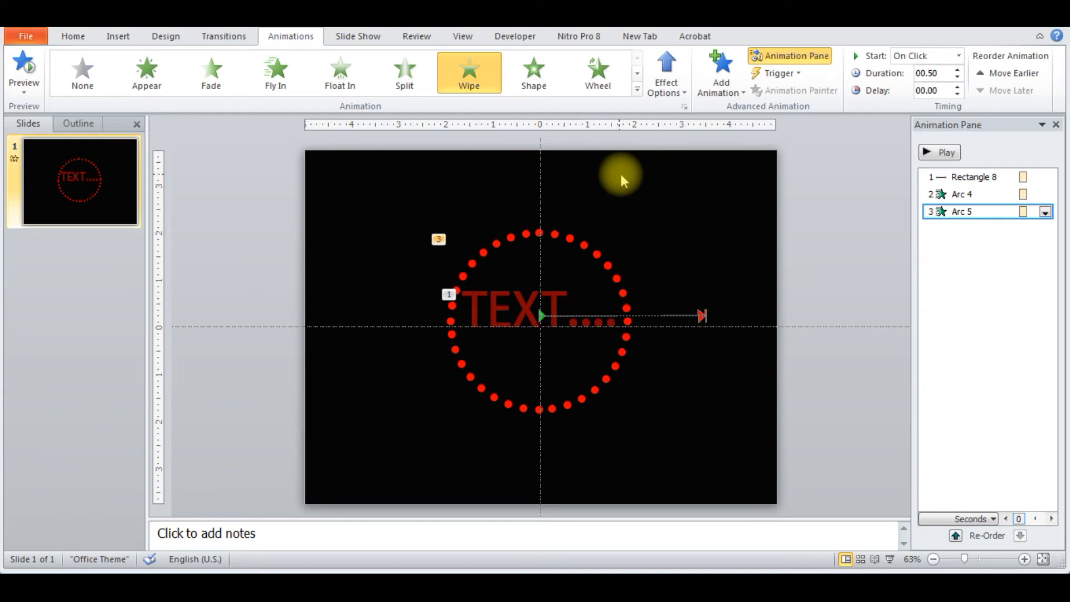
{"action": "left_click", "coordinate": [463, 272]}
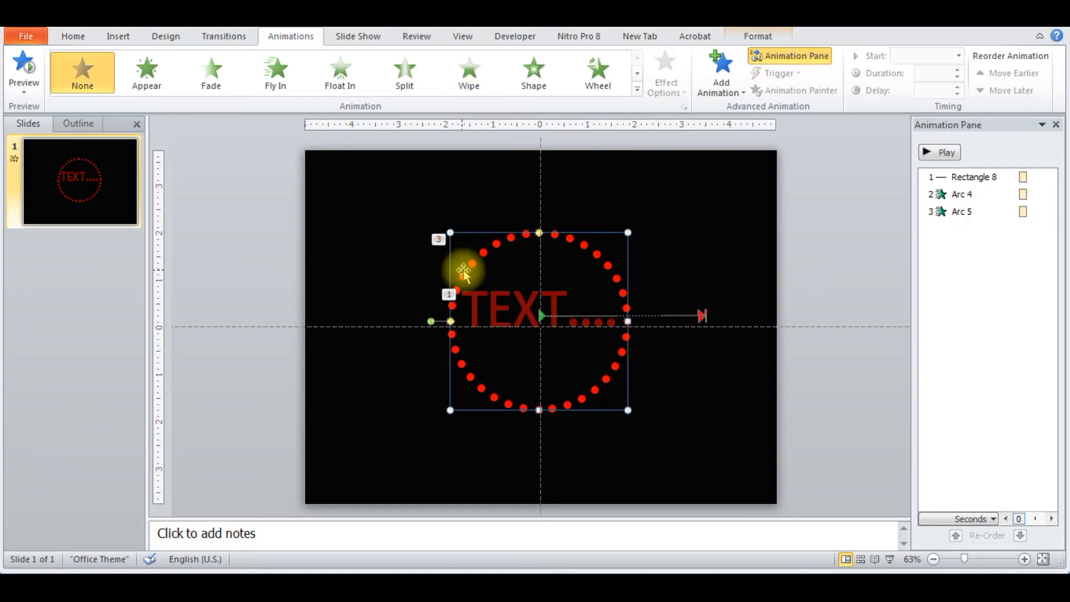
{"action": "left_click", "coordinate": [471, 84]}
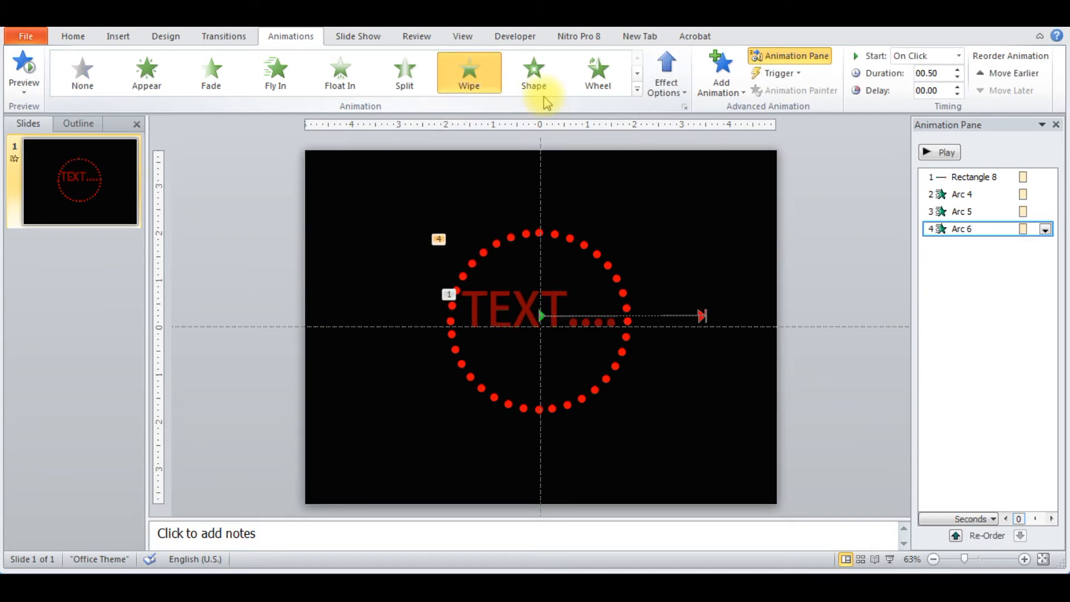
Apply a Wipe entrance animation to the upper-right quarter arc with the direction From Left.
{"action": "left_click", "coordinate": [572, 244]}
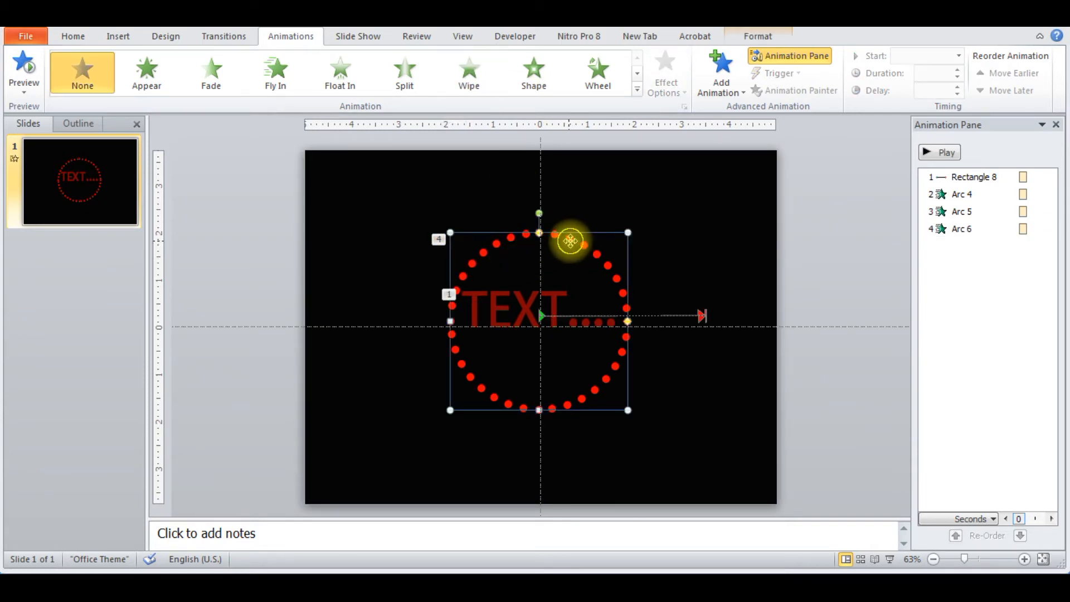
{"action": "left_click", "coordinate": [468, 80]}
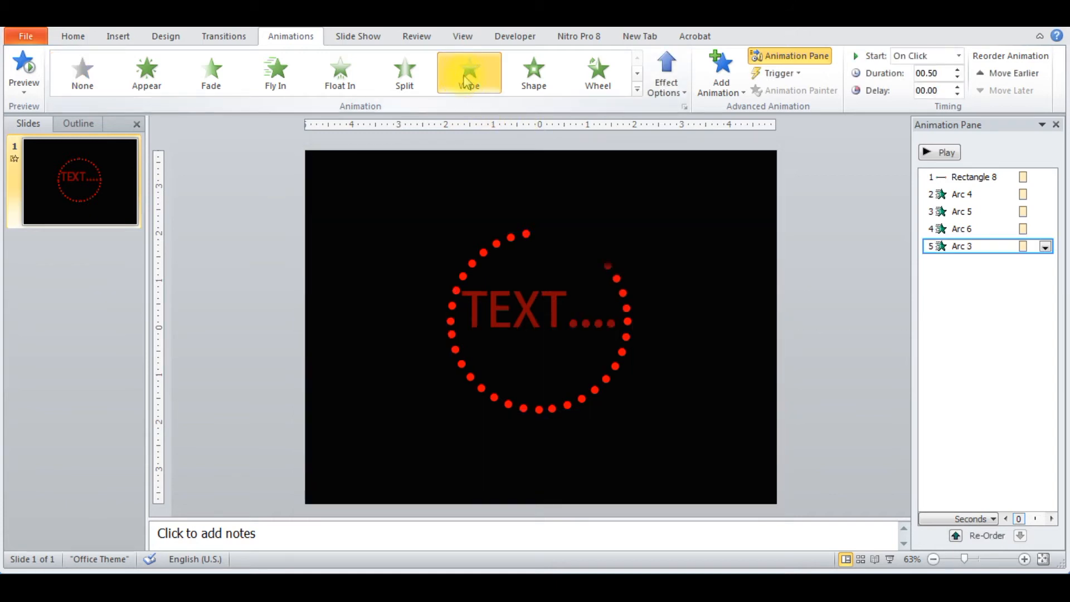
{"action": "left_click", "coordinate": [678, 89]}
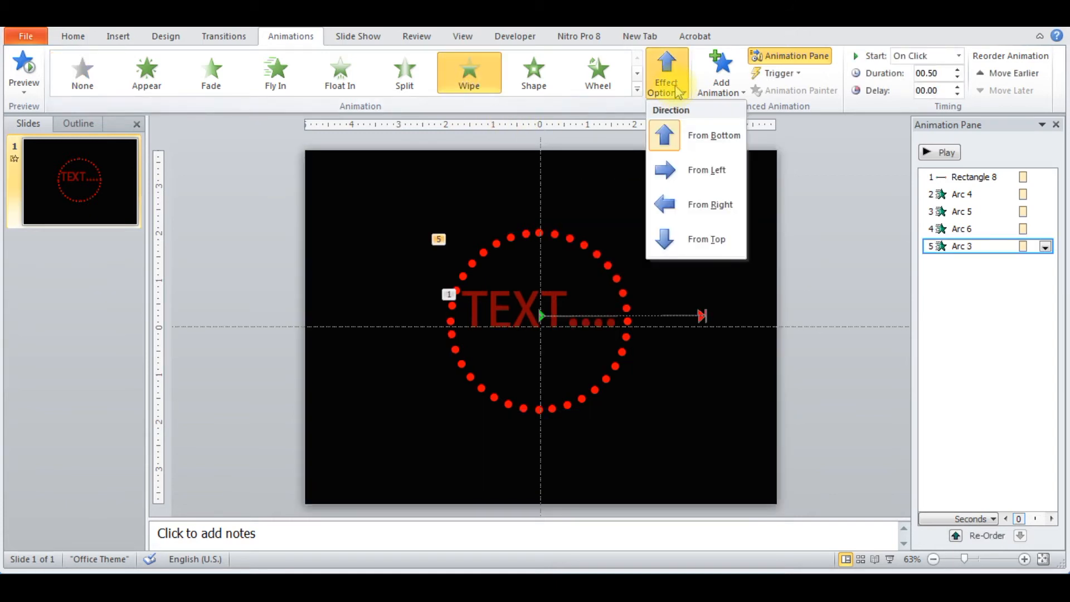
{"action": "left_click", "coordinate": [691, 172]}
{"action": "left_click", "coordinate": [841, 341]}
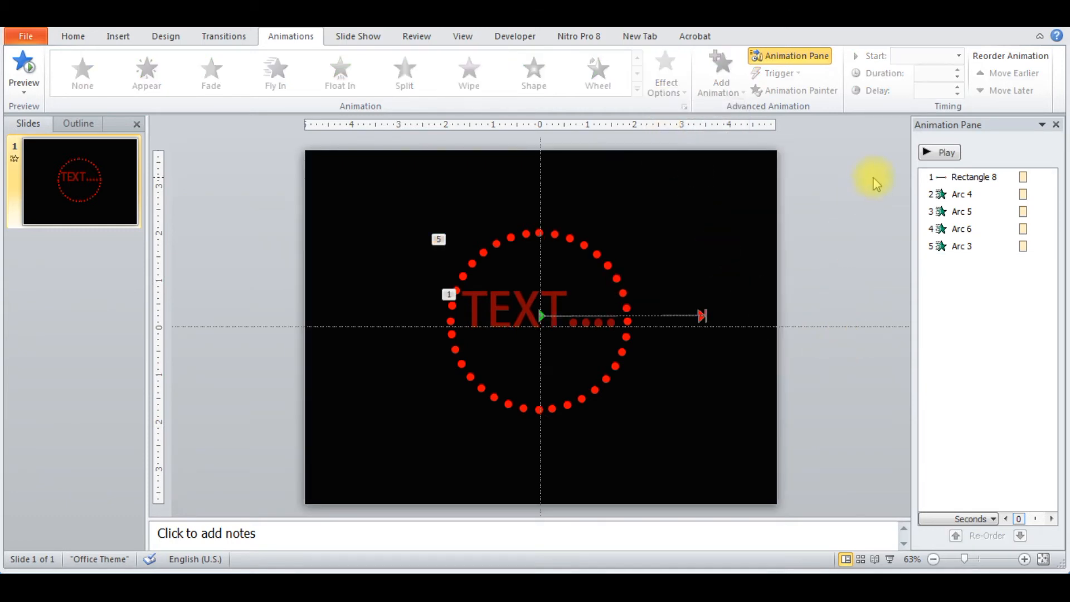
Set all four arc Wipe animations to a 0.25-second duration starting After Previous, and preview the sequence.
{"action": "left_click", "coordinate": [997, 194]}
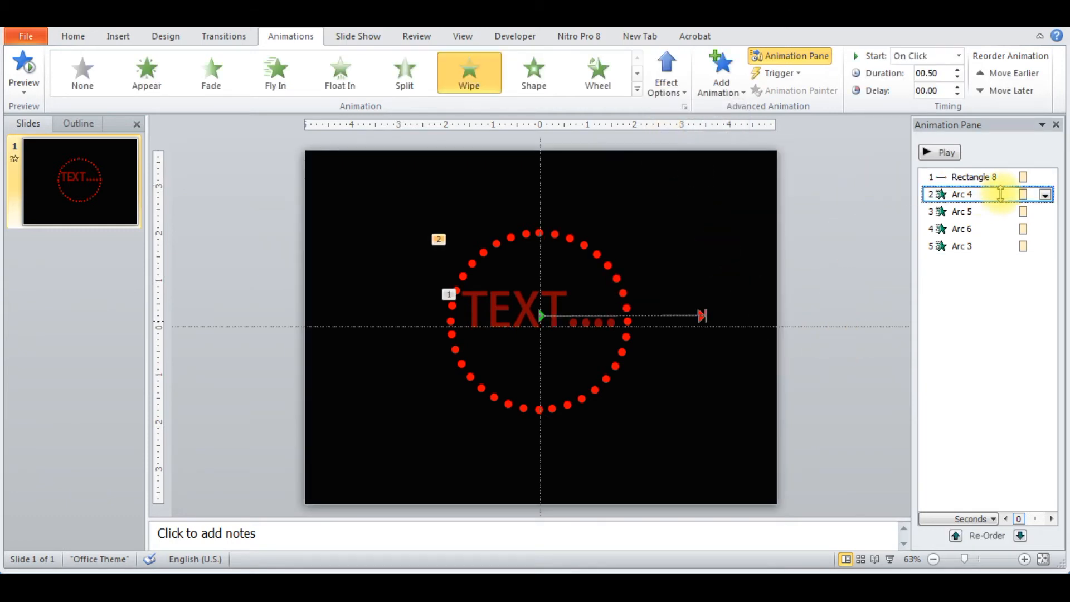
{"action": "left_click", "coordinate": [1011, 246], "text": "shift"}
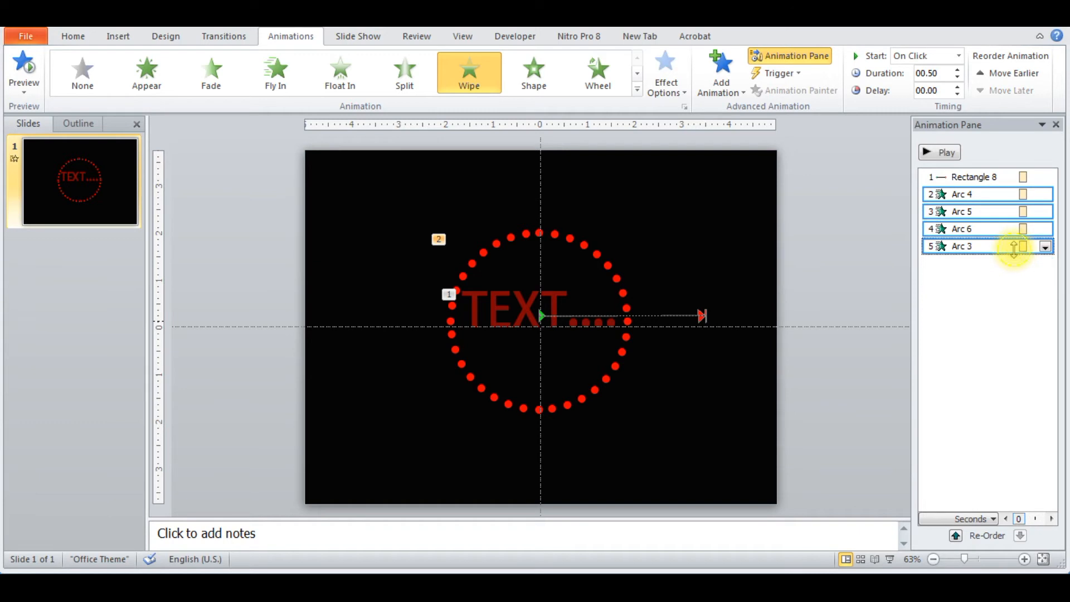
{"action": "left_click", "coordinate": [1045, 246]}
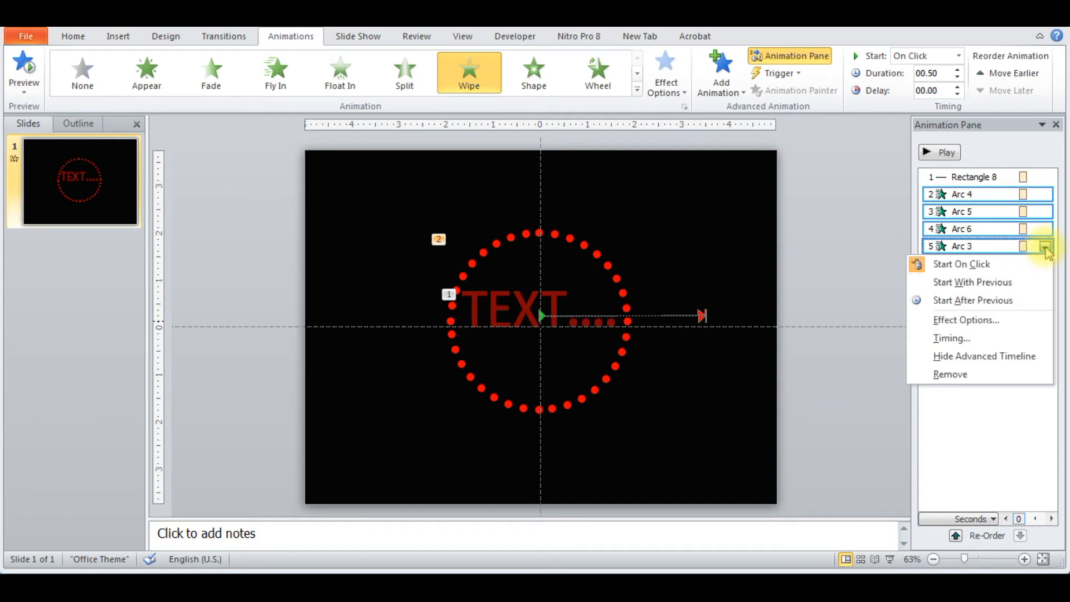
{"action": "left_click", "coordinate": [1007, 324]}
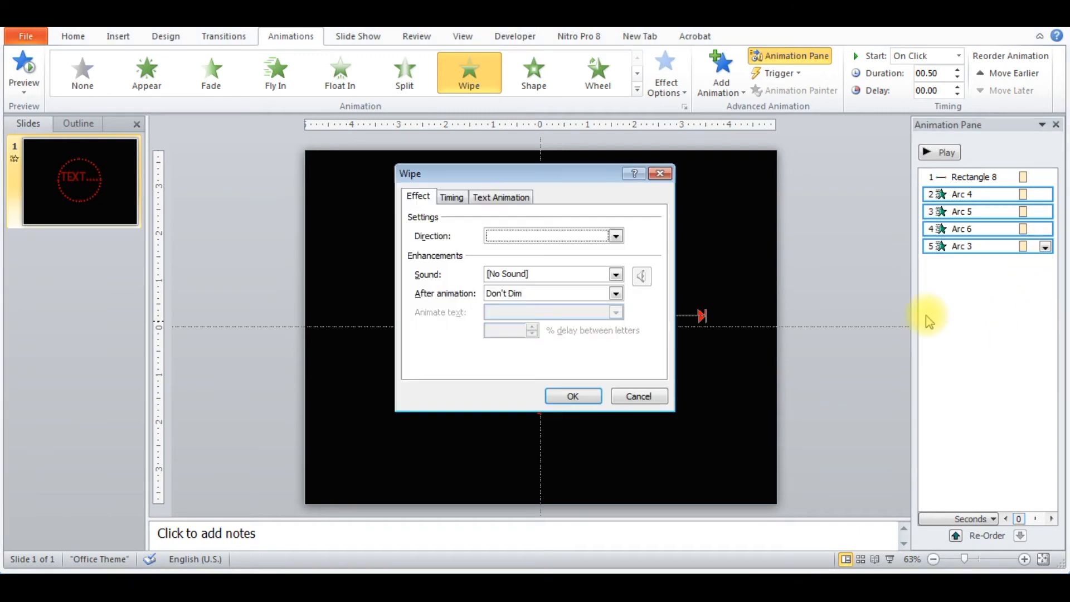
{"action": "left_click", "coordinate": [451, 198]}
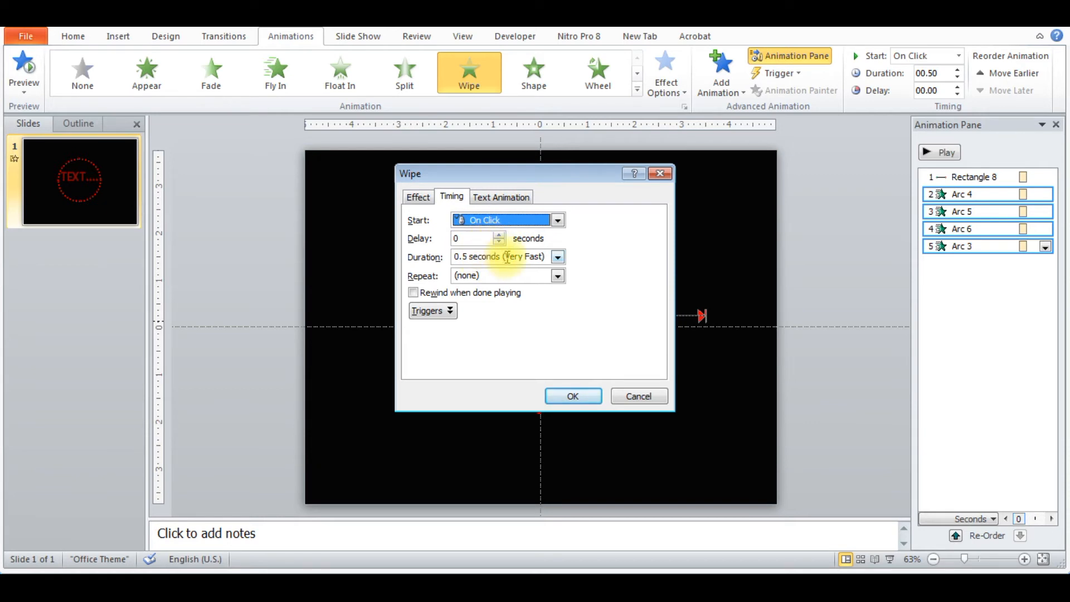
{"action": "left_click", "coordinate": [548, 257]}
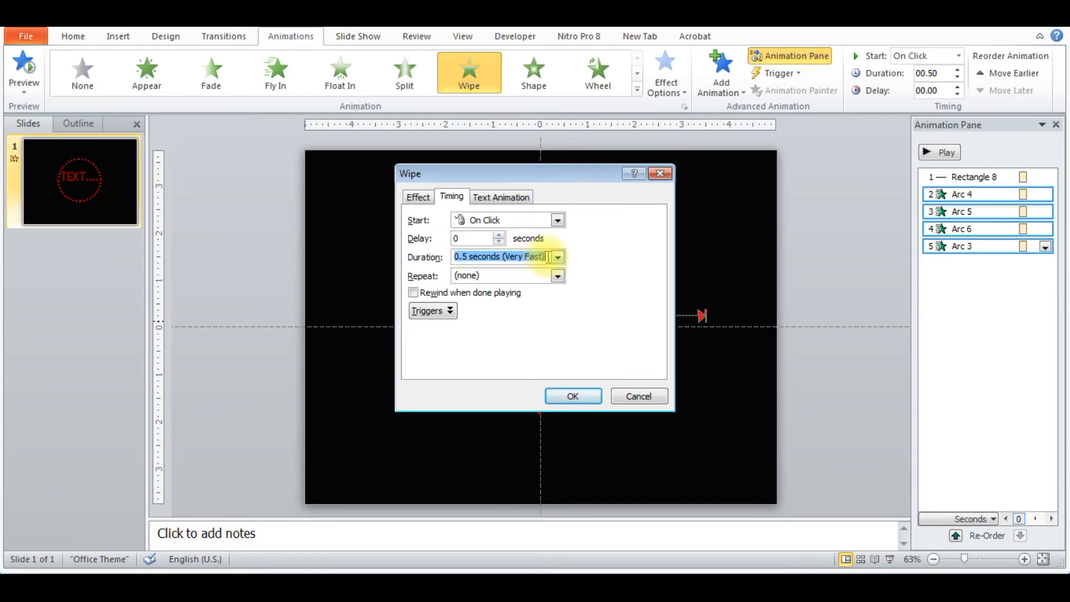
{"action": "type", "text": ".25"}
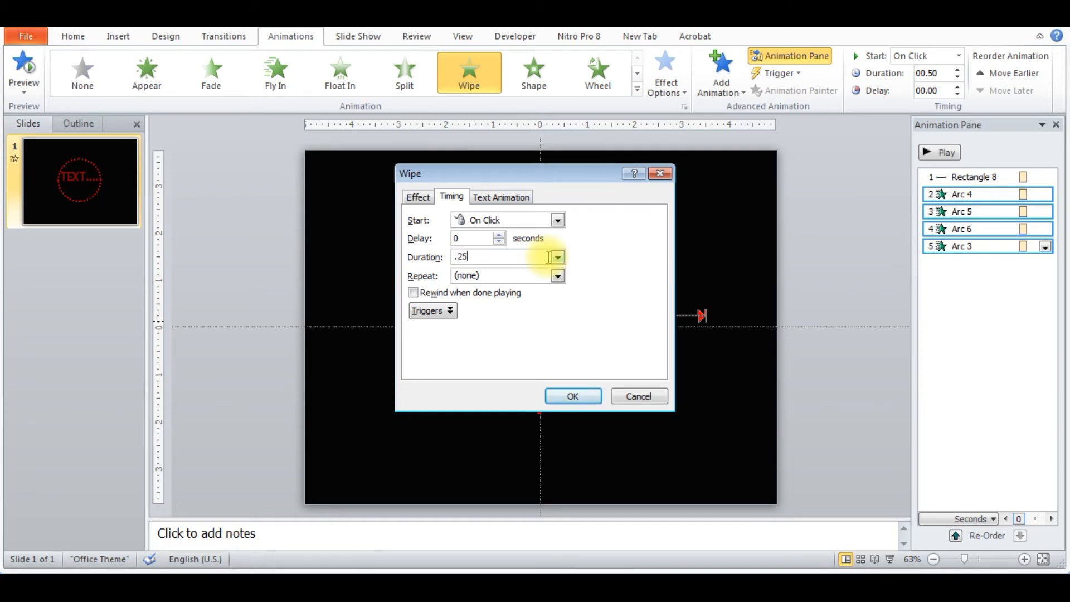
{"action": "left_click", "coordinate": [557, 219]}
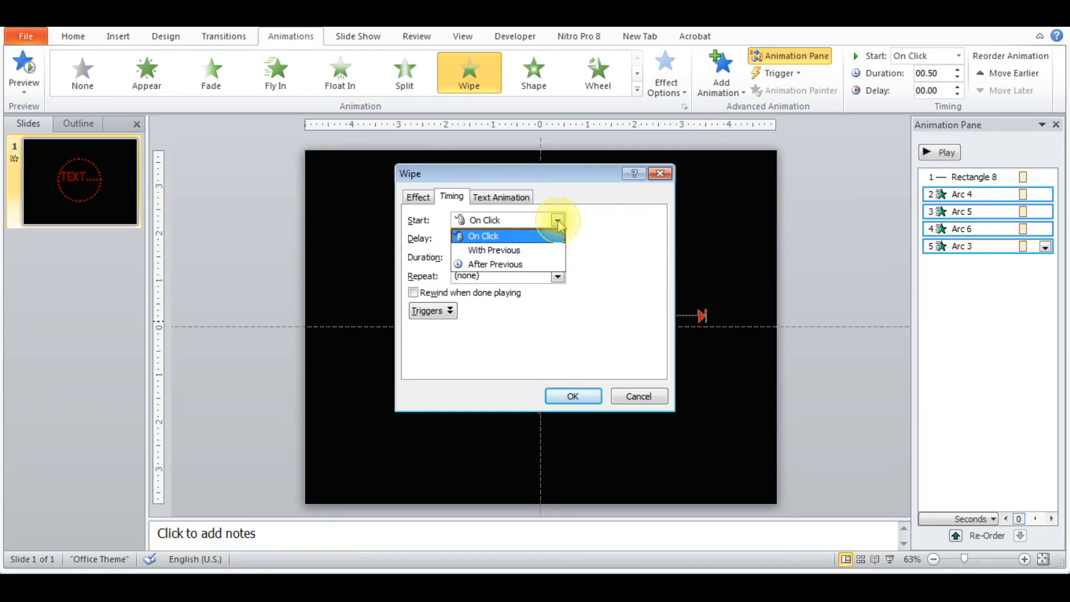
{"action": "left_click", "coordinate": [528, 263]}
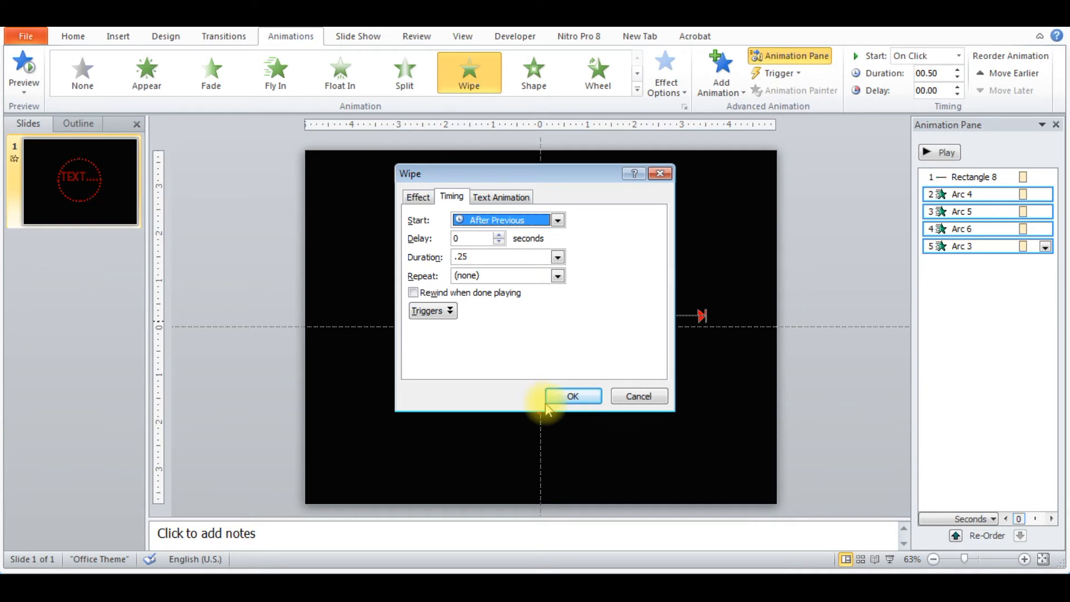
{"action": "left_click", "coordinate": [569, 397]}
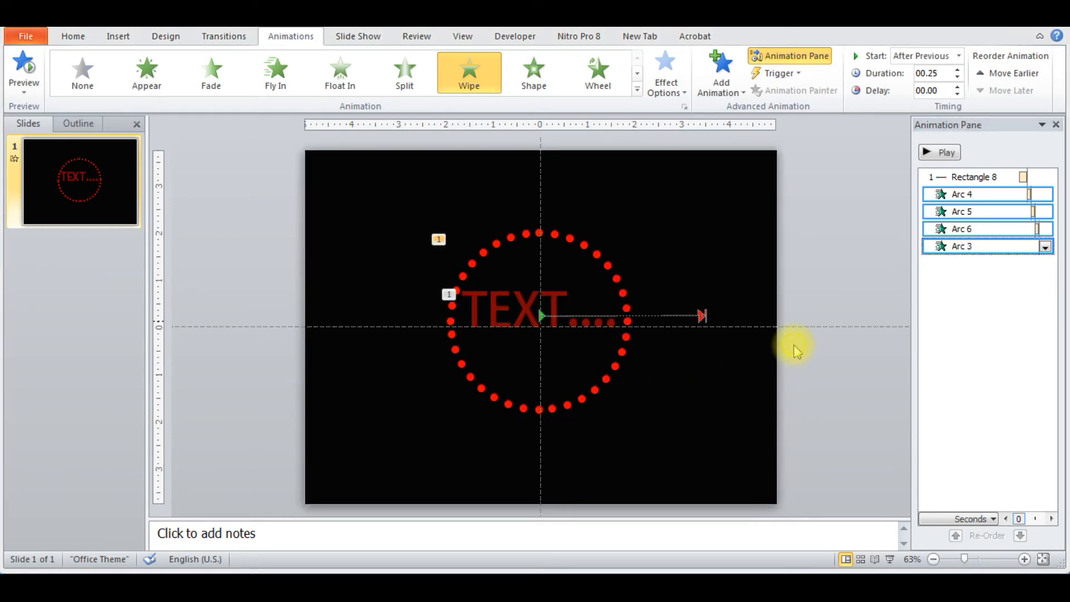
{"action": "left_click", "coordinate": [926, 153]}
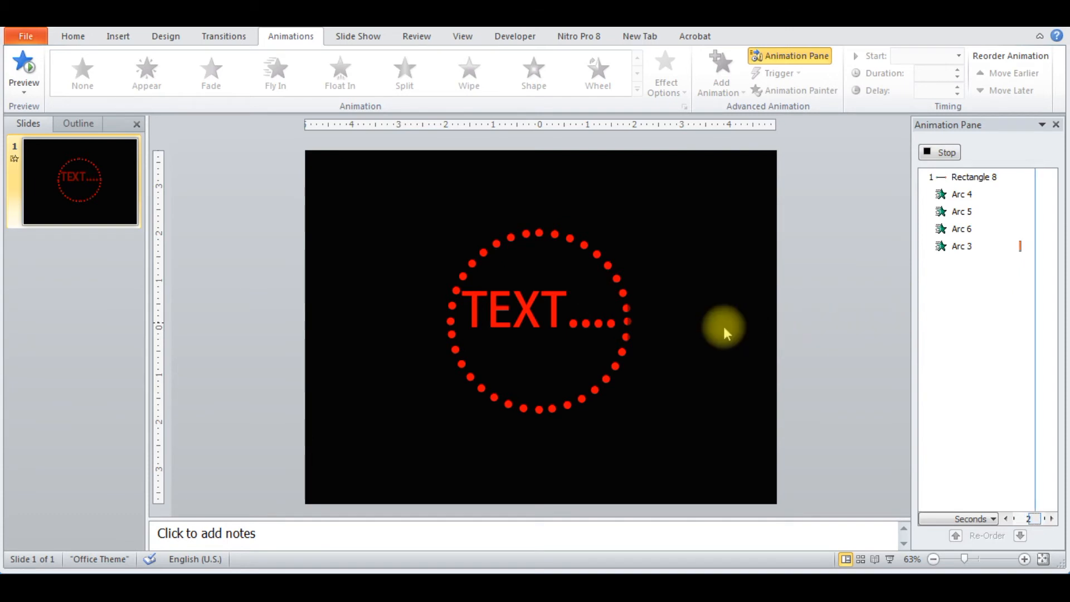
Change the lower-right arc's Wipe direction to From Top and preview the slide's animations.
{"action": "left_click", "coordinate": [616, 363]}
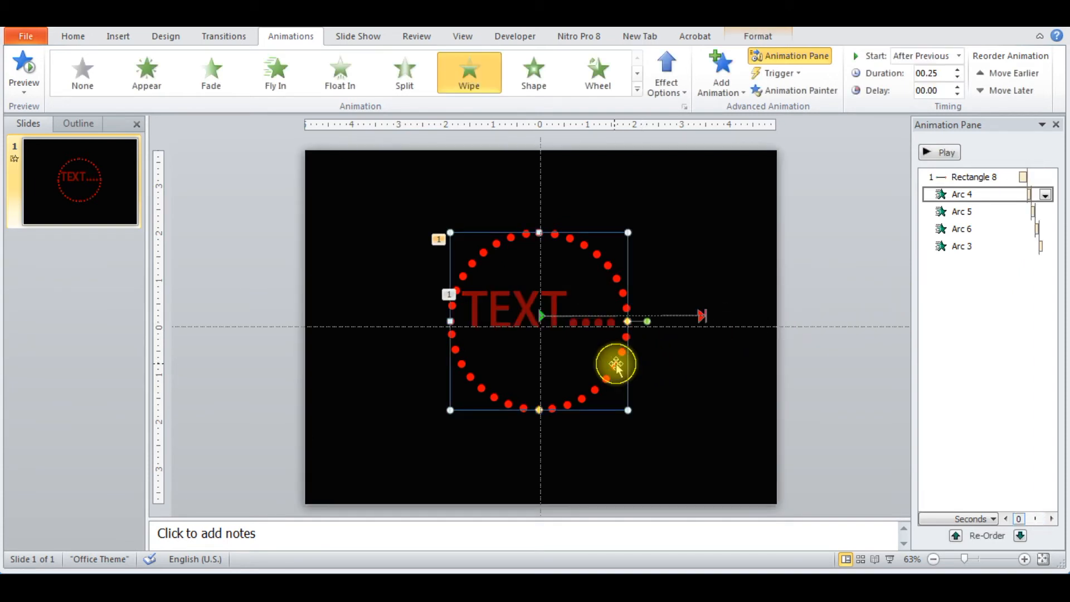
{"action": "left_click", "coordinate": [683, 95]}
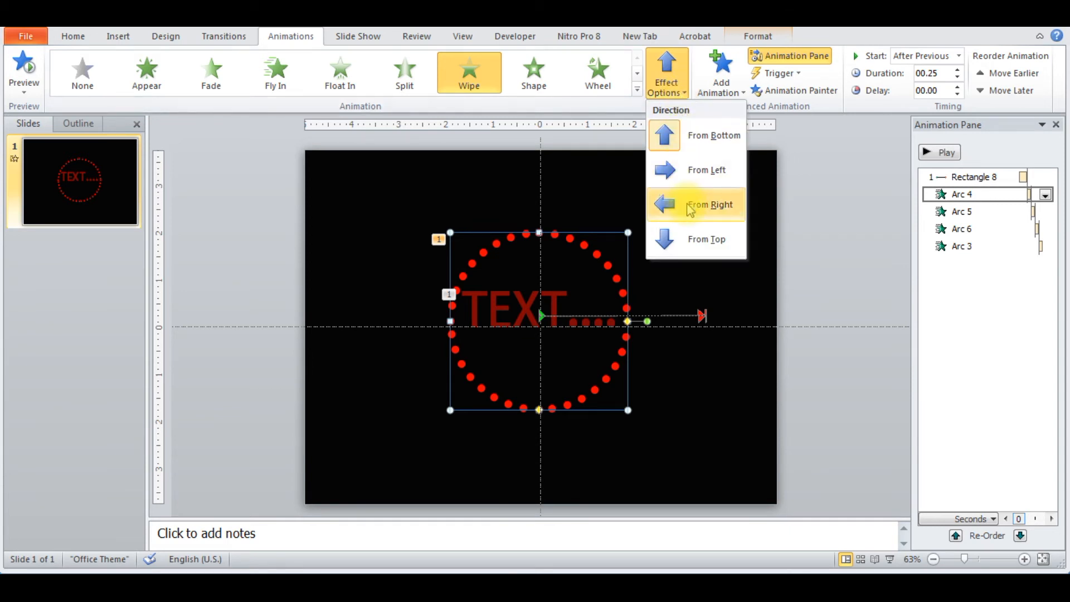
{"action": "left_click", "coordinate": [696, 239]}
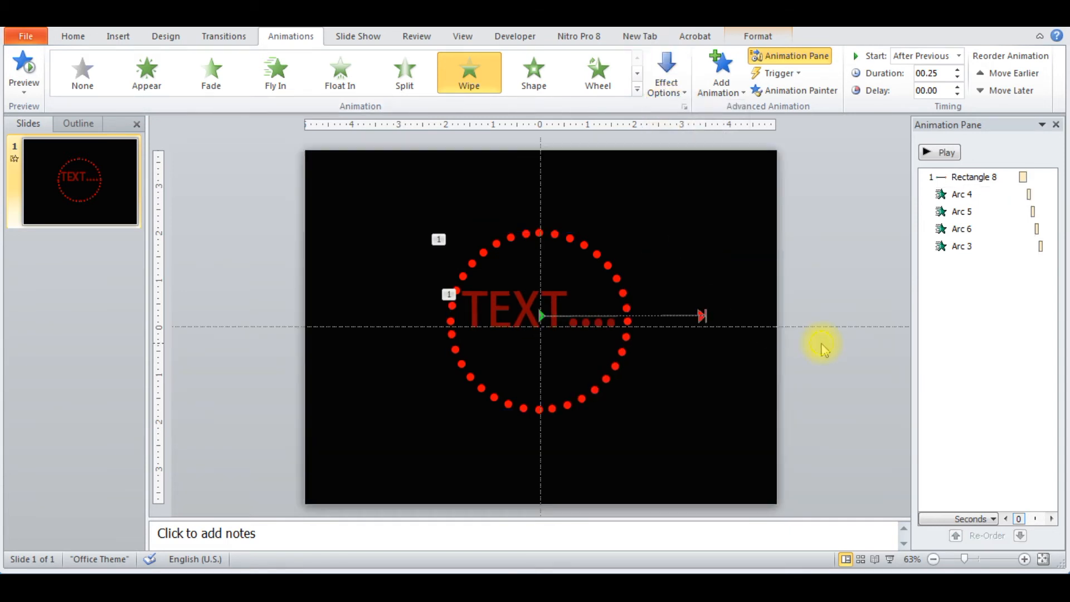
{"action": "left_click", "coordinate": [937, 151]}
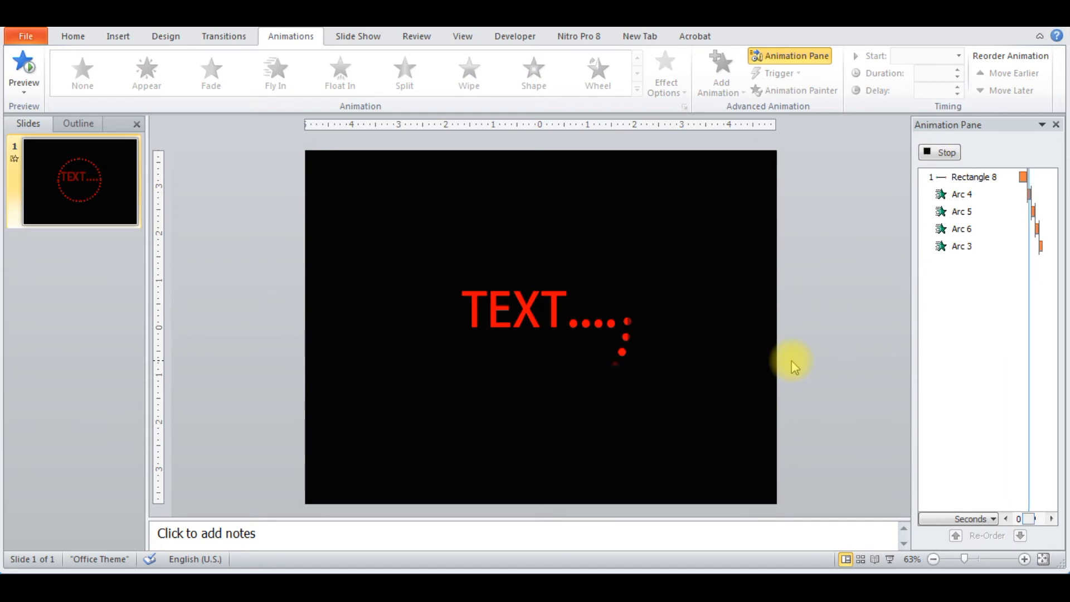